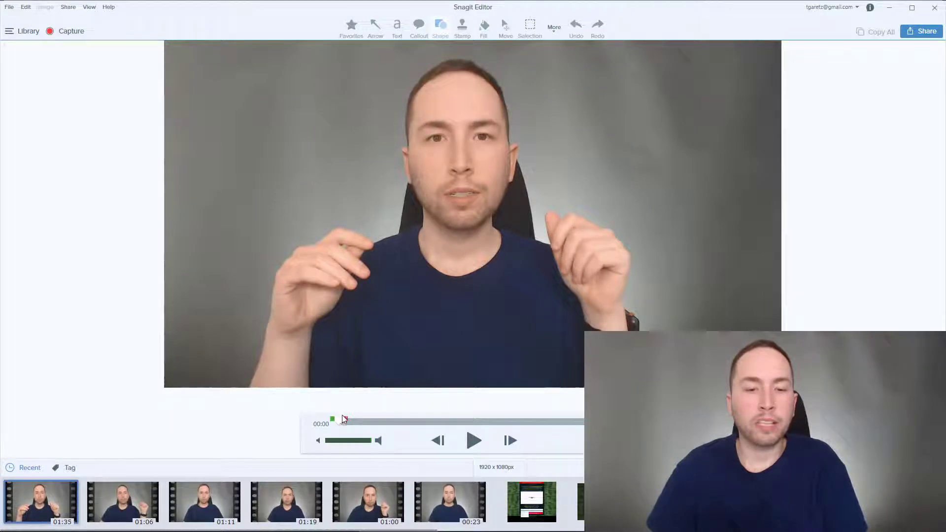
Grab a still frame from the 01:11 webcam clip and save it as a PNG file.
{"action": "left_click", "coordinate": [344, 419]}
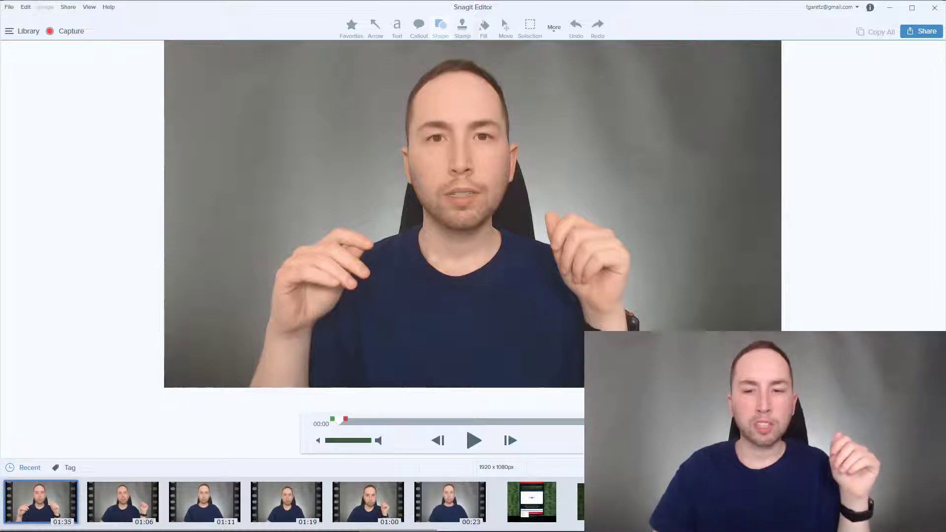
{"action": "left_click", "coordinate": [199, 498]}
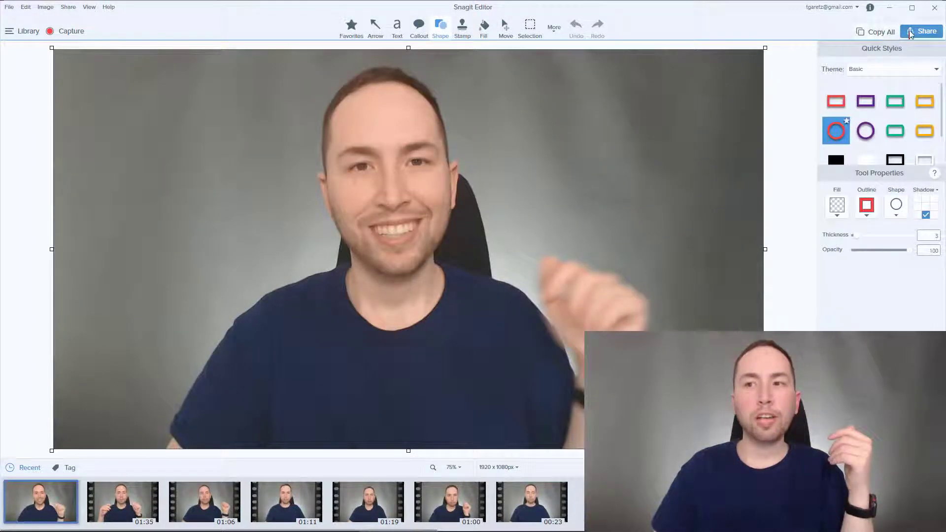
{"action": "left_click", "coordinate": [911, 31]}
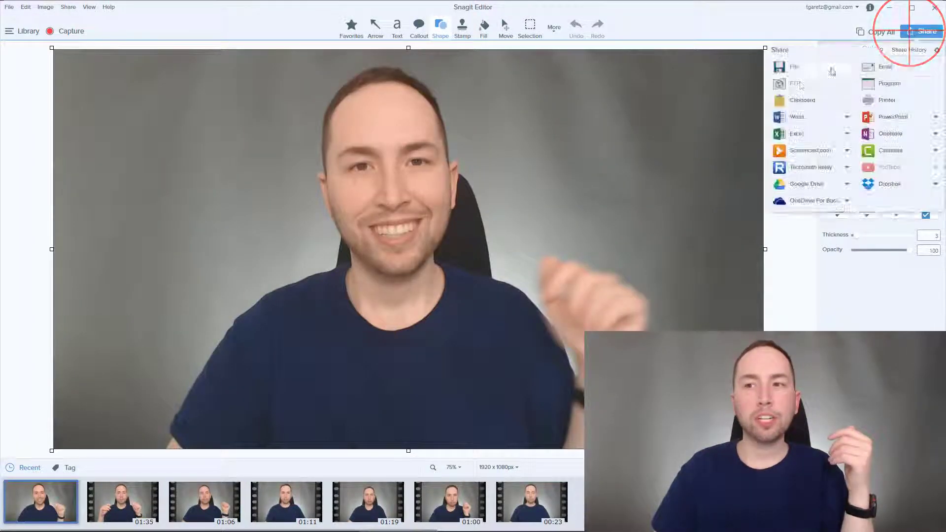
{"action": "left_click", "coordinate": [799, 68]}
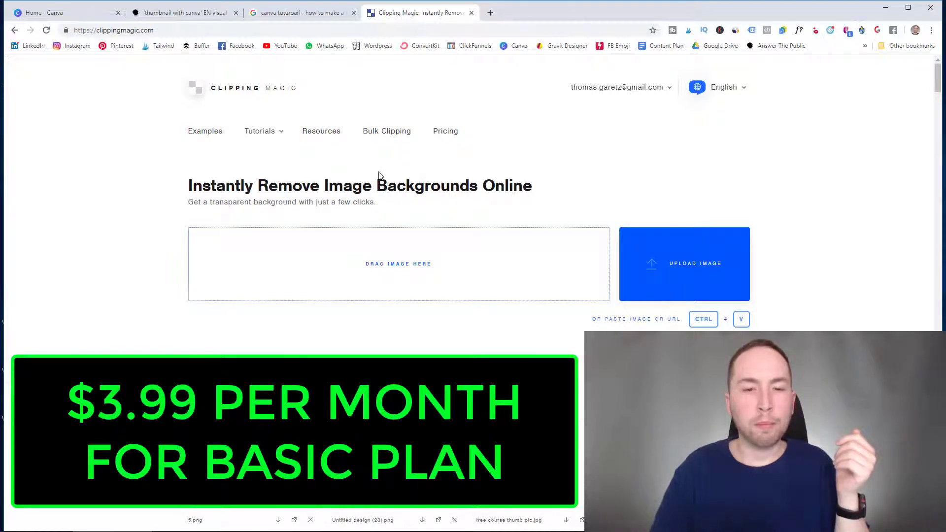
Upload canva tutorial.png and mark the presenter's face and body to keep.
{"action": "left_click", "coordinate": [414, 269]}
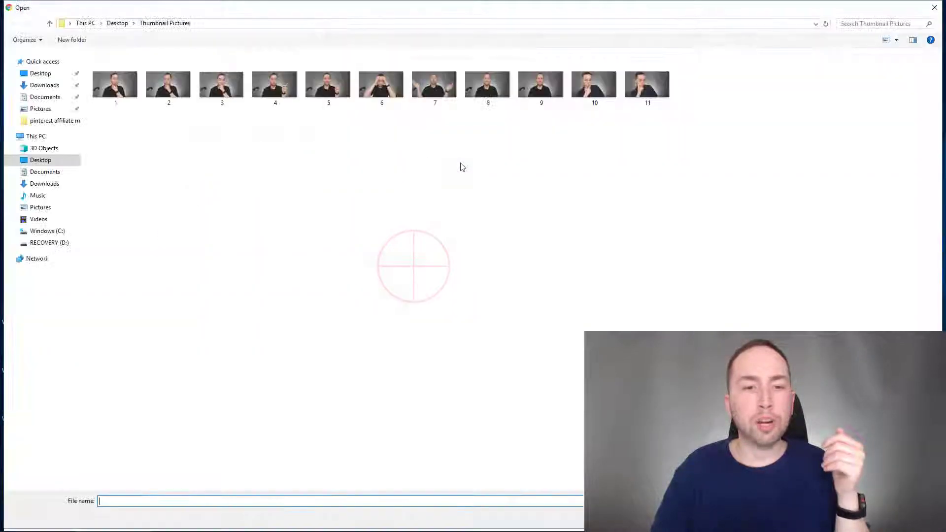
{"action": "double_click", "coordinate": [116, 84]}
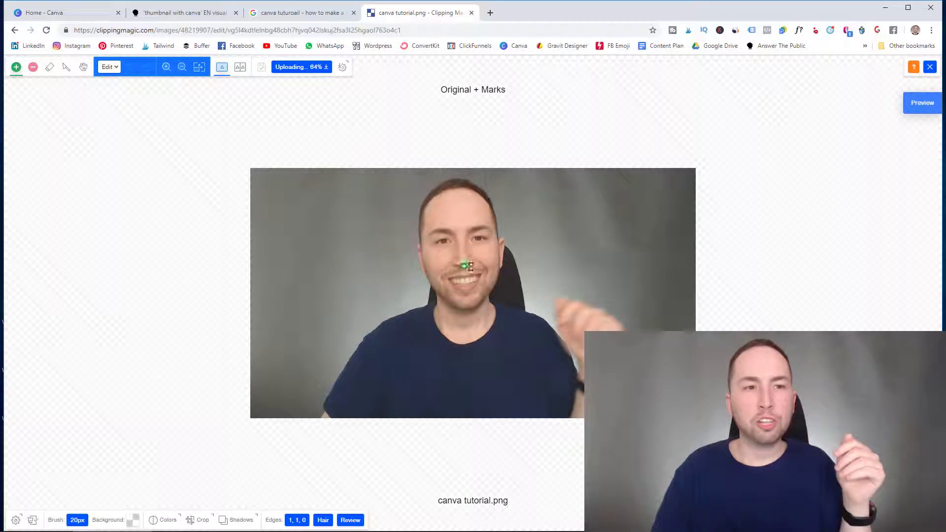
{"action": "mouse_move", "coordinate": [460, 222]}
{"action": "left_mouse_down"}
{"action": "mouse_move", "coordinate": [468, 359]}
{"action": "mouse_move", "coordinate": [422, 363]}
{"action": "mouse_move", "coordinate": [499, 372]}
{"action": "left_mouse_up"}
Mark the background around the head and hand for removal, switching to a 5px brush.
{"action": "left_click", "coordinate": [33, 67]}
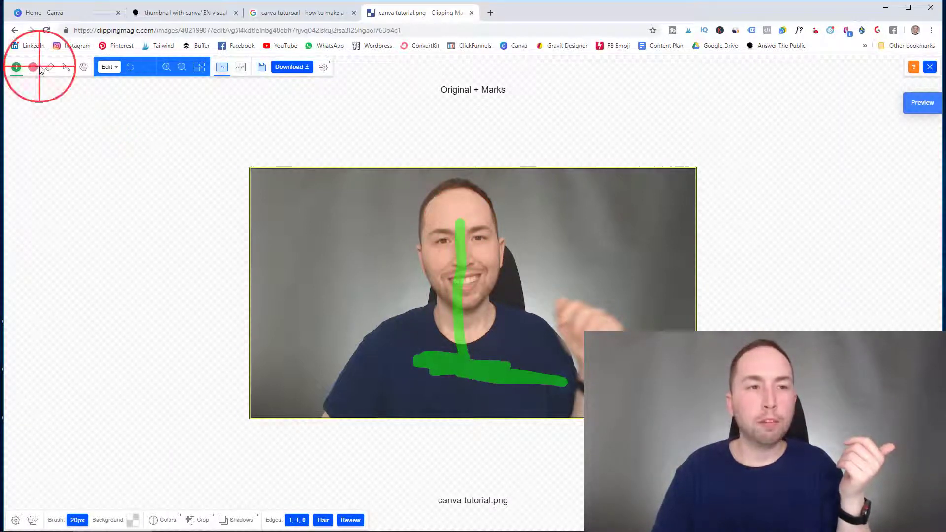
{"action": "left_click_drag", "start_coordinate": [312, 273], "coordinate": [335, 209]}
{"action": "left_click", "coordinate": [566, 257]}
{"action": "left_click", "coordinate": [523, 284]}
{"action": "left_click", "coordinate": [541, 306]}
{"action": "key", "text": "k"}
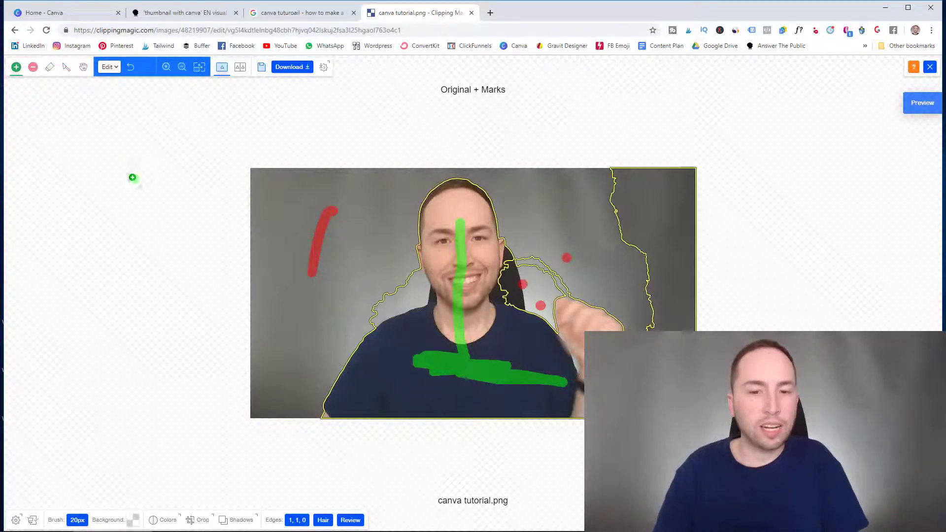
{"action": "left_click", "coordinate": [33, 67]}
{"action": "left_click", "coordinate": [77, 520]}
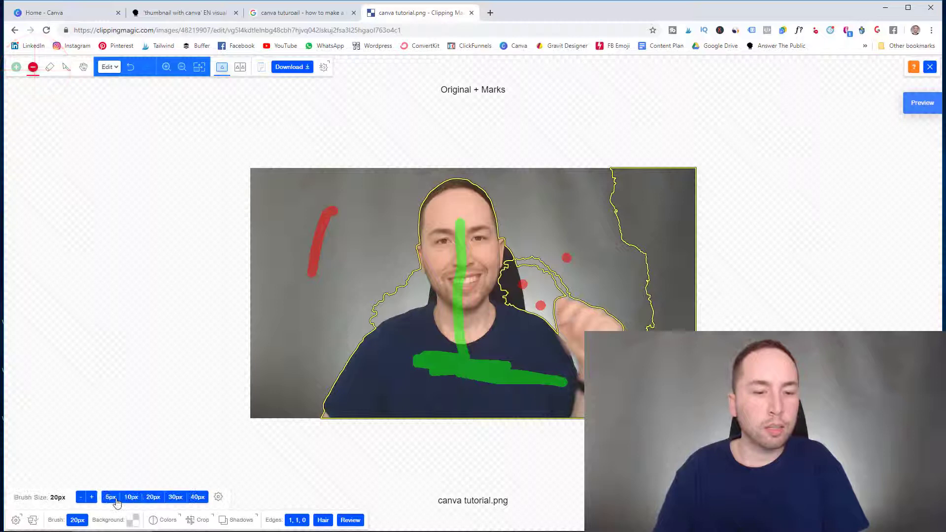
{"action": "left_click", "coordinate": [110, 497]}
Preview the cut-out and download the transparent-background result.
{"action": "scroll", "coordinate": [570, 416], "scroll_direction": "up", "scroll_amount": 3, "text": "ctrl"}
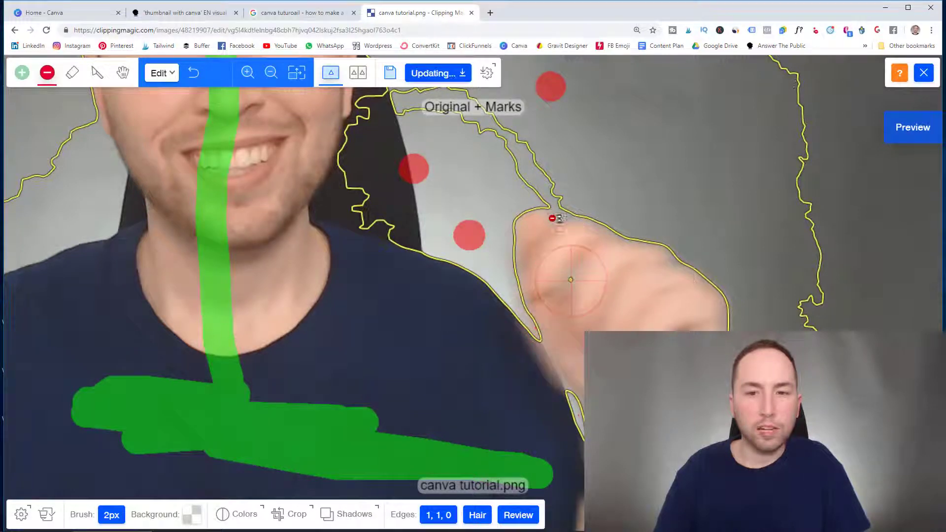
{"action": "scroll", "coordinate": [538, 266], "scroll_direction": "down", "scroll_amount": 3, "text": "ctrl"}
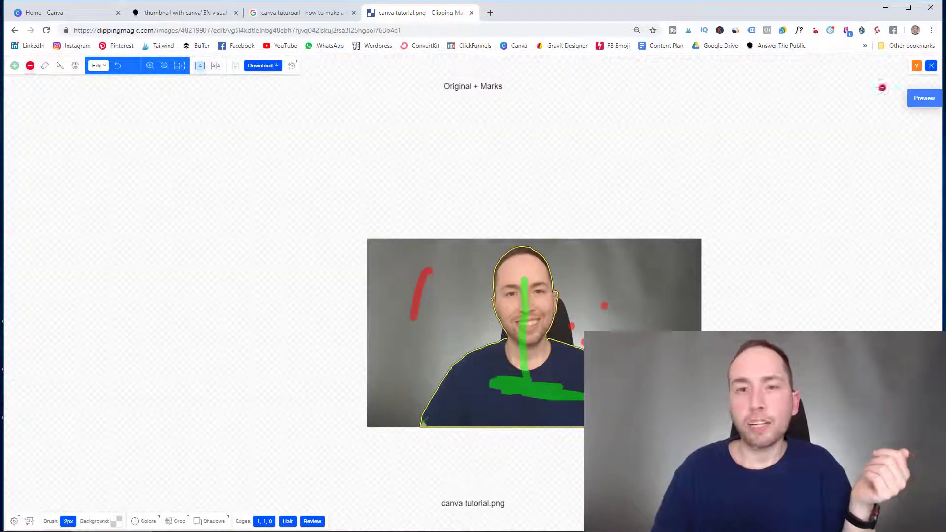
{"action": "left_click", "coordinate": [936, 102]}
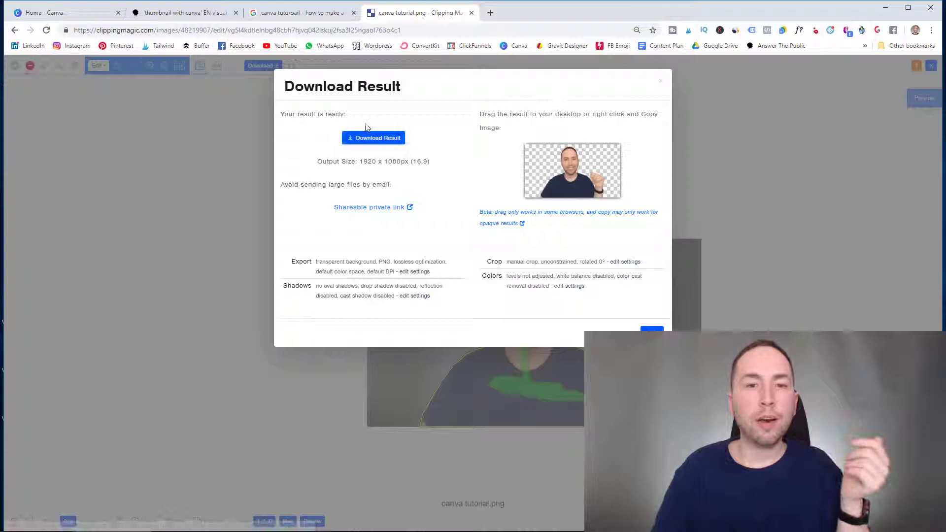
{"action": "left_click", "coordinate": [372, 137]}
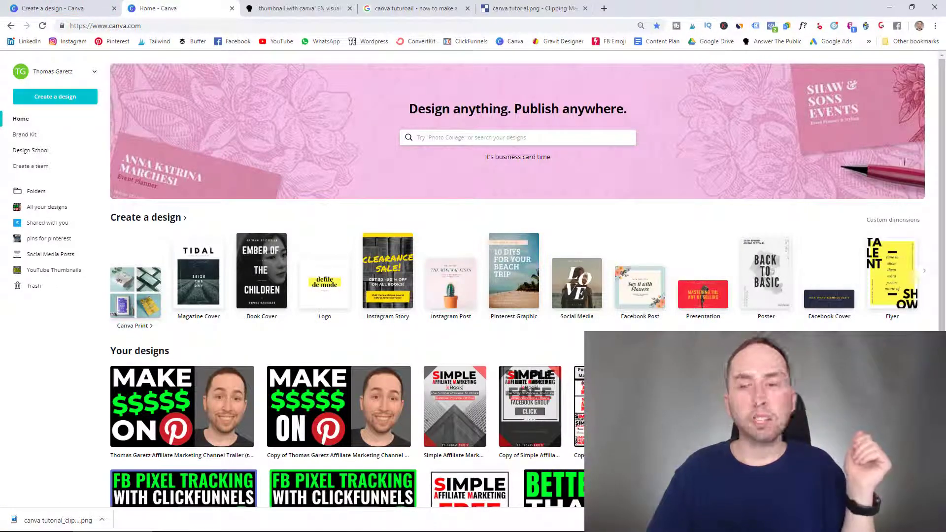
Create a custom-size design of 1920 × 1080 px.
{"action": "left_click", "coordinate": [894, 221]}
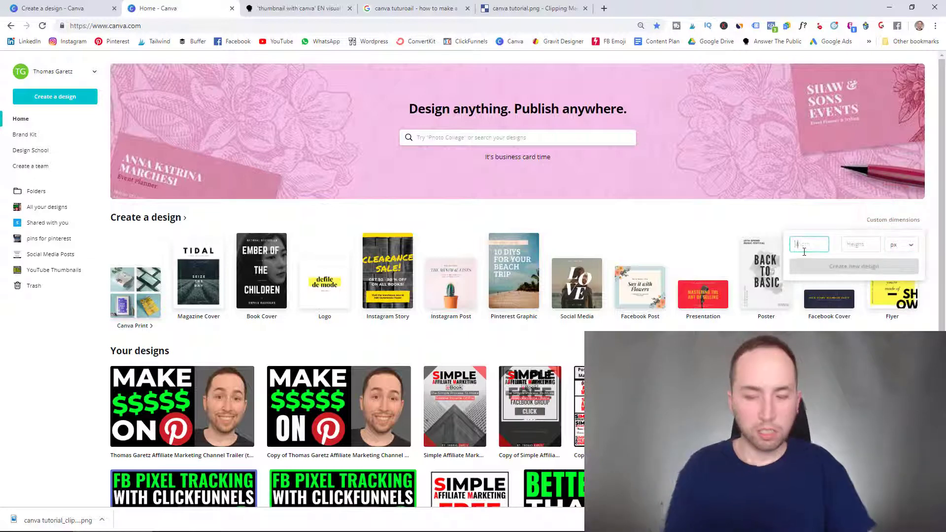
{"action": "type", "text": "1080"}
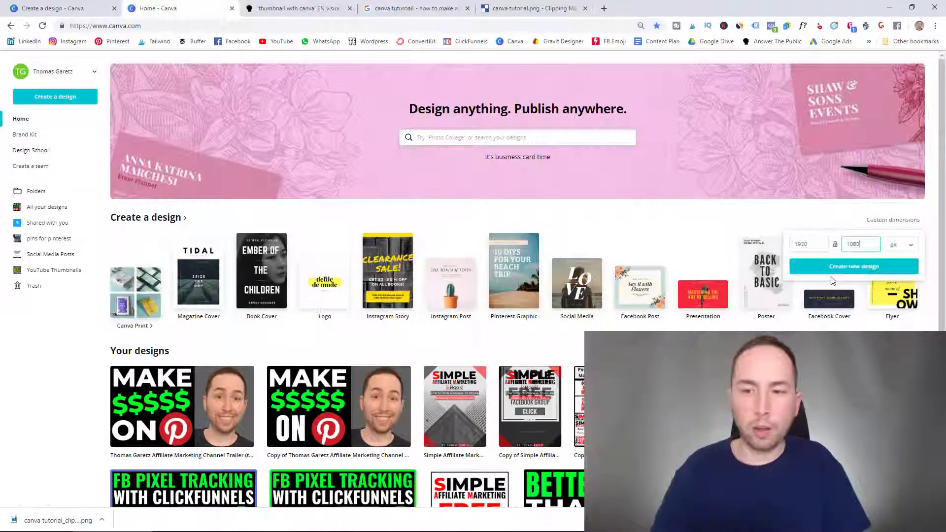
{"action": "left_click", "coordinate": [833, 268]}
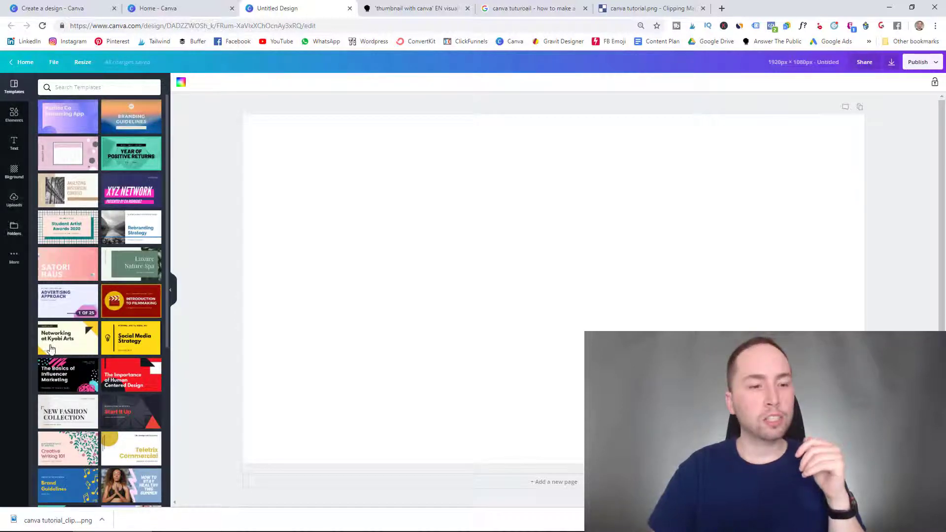
Upload the cut-out PNG, add it to the page, and enlarge it toward the right.
{"action": "left_click", "coordinate": [14, 200]}
{"action": "left_click_drag", "start_coordinate": [69, 517], "coordinate": [81, 119]}
{"action": "left_click", "coordinate": [79, 121]}
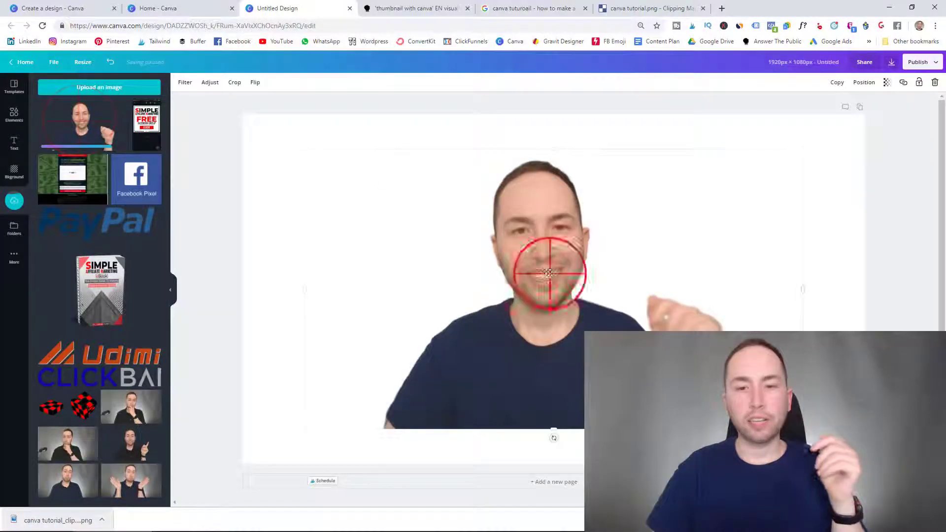
{"action": "left_click_drag", "start_coordinate": [548, 268], "coordinate": [712, 293]}
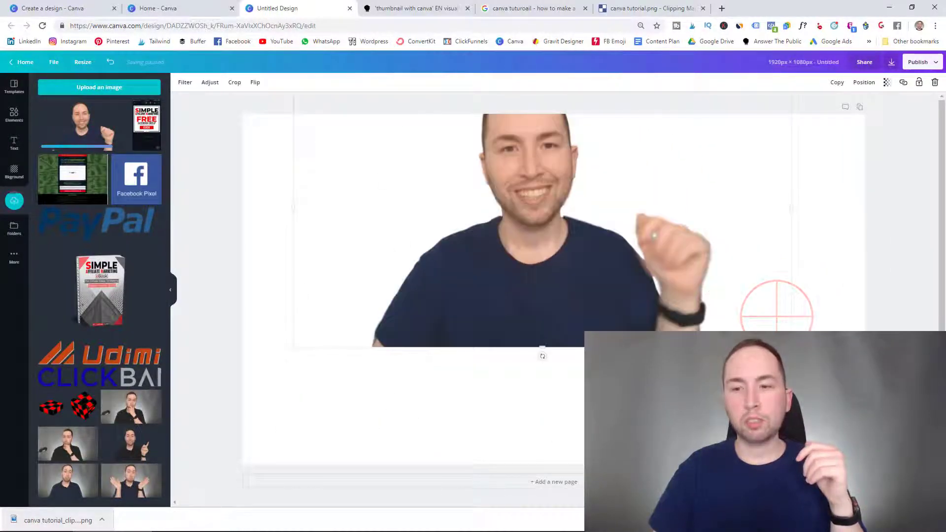
{"action": "left_click_drag", "start_coordinate": [789, 346], "coordinate": [911, 293]}
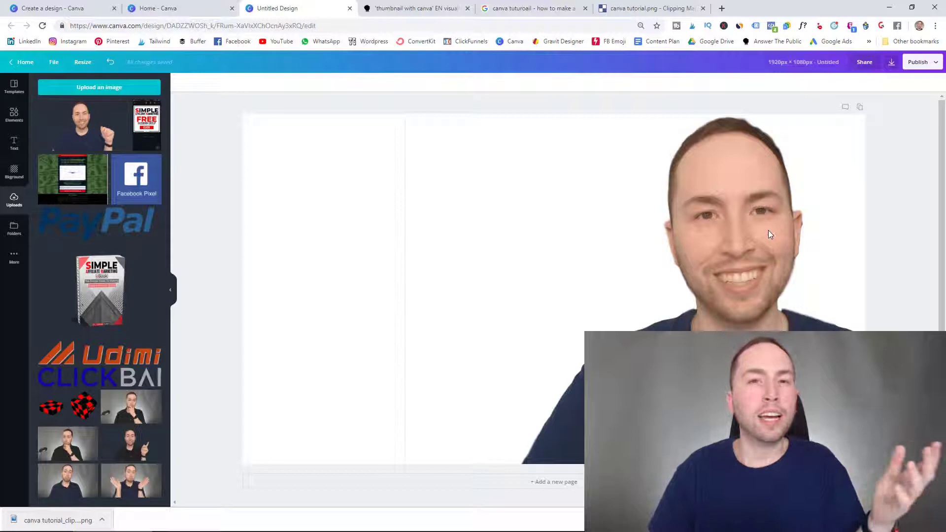
Add a grey square, widen and stretch it down the page, and nudge the photo right.
{"action": "left_click", "coordinate": [280, 101]}
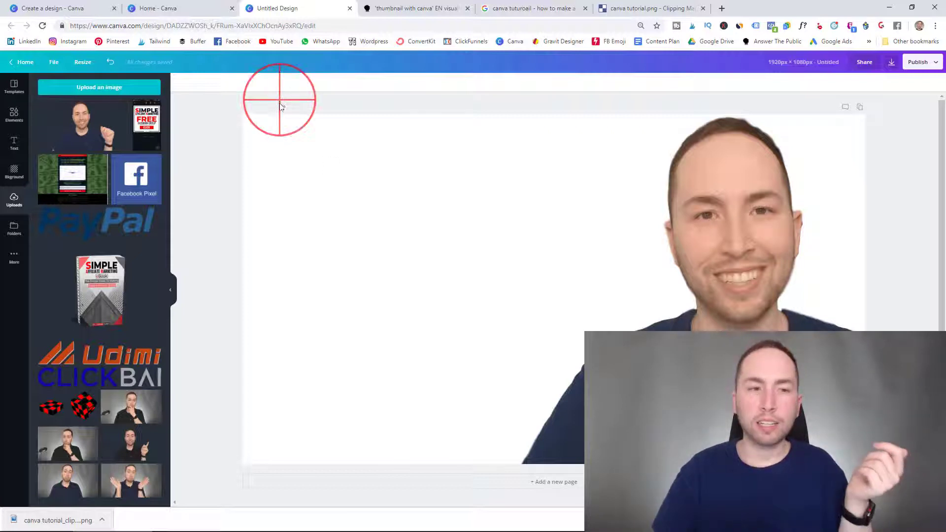
{"action": "left_click", "coordinate": [13, 118]}
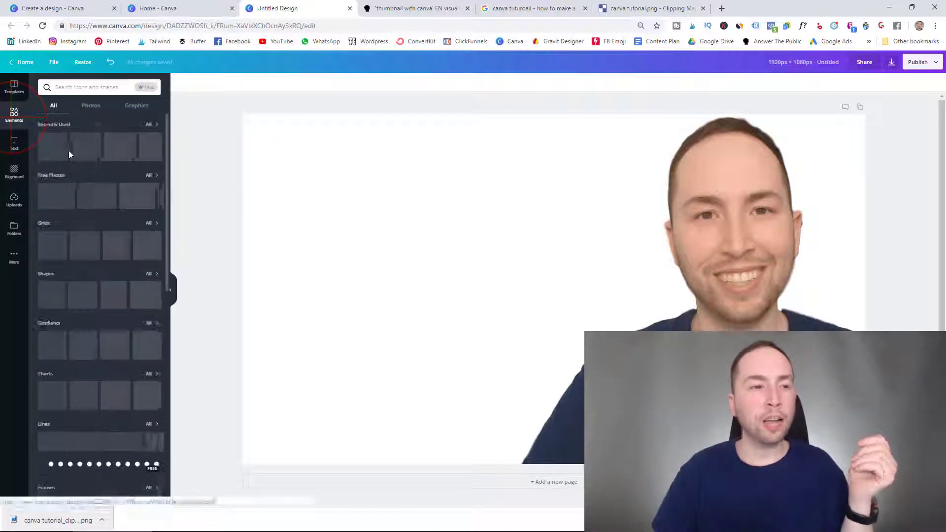
{"action": "left_click", "coordinate": [88, 299]}
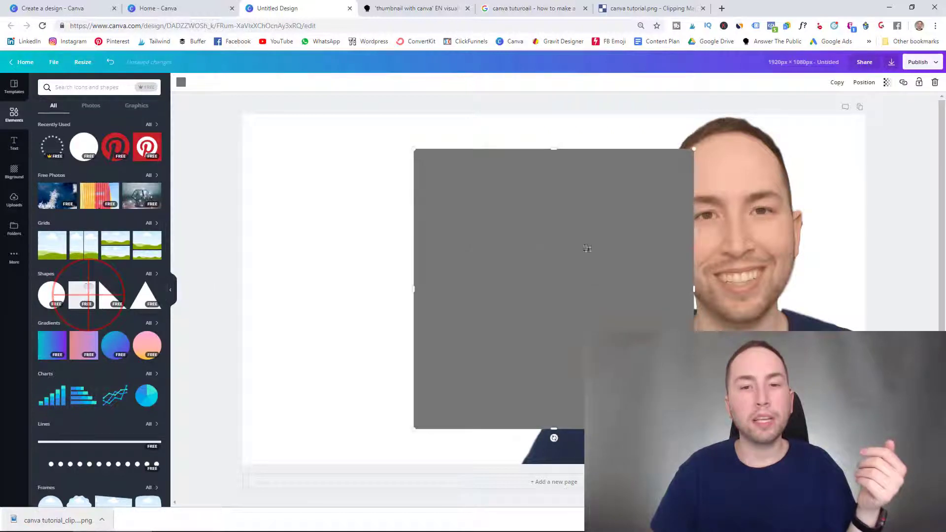
{"action": "left_click_drag", "start_coordinate": [597, 245], "coordinate": [439, 197]}
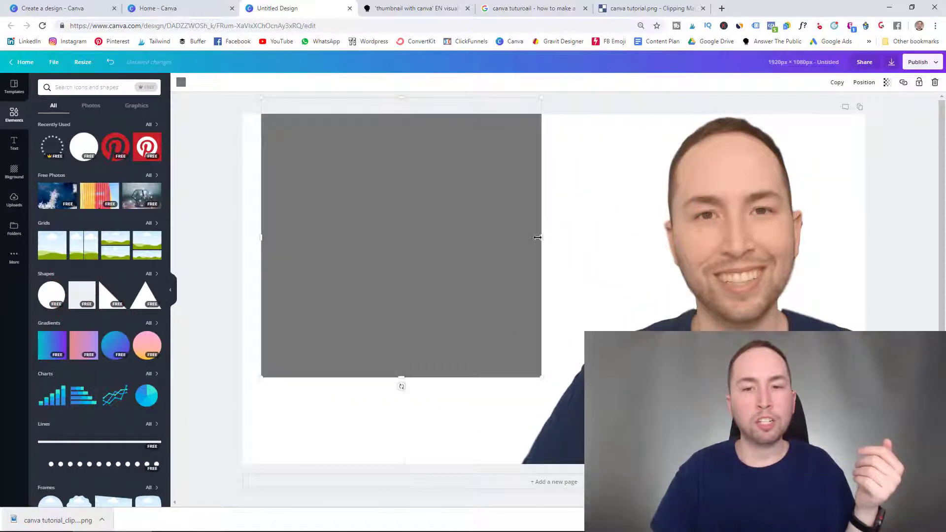
{"action": "left_click_drag", "start_coordinate": [538, 238], "coordinate": [650, 237]}
{"action": "left_click_drag", "start_coordinate": [737, 250], "coordinate": [758, 246]}
{"action": "left_click", "coordinate": [423, 348]}
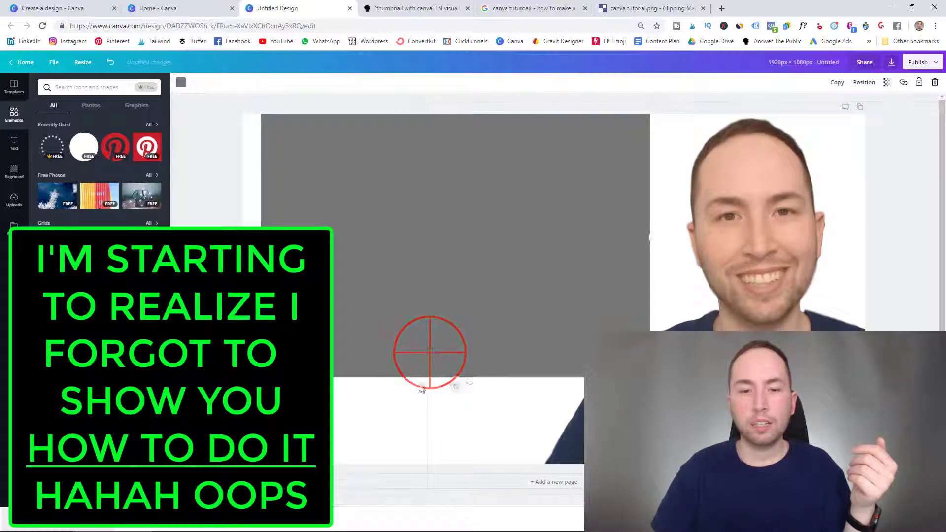
{"action": "left_click_drag", "start_coordinate": [456, 377], "coordinate": [463, 466]}
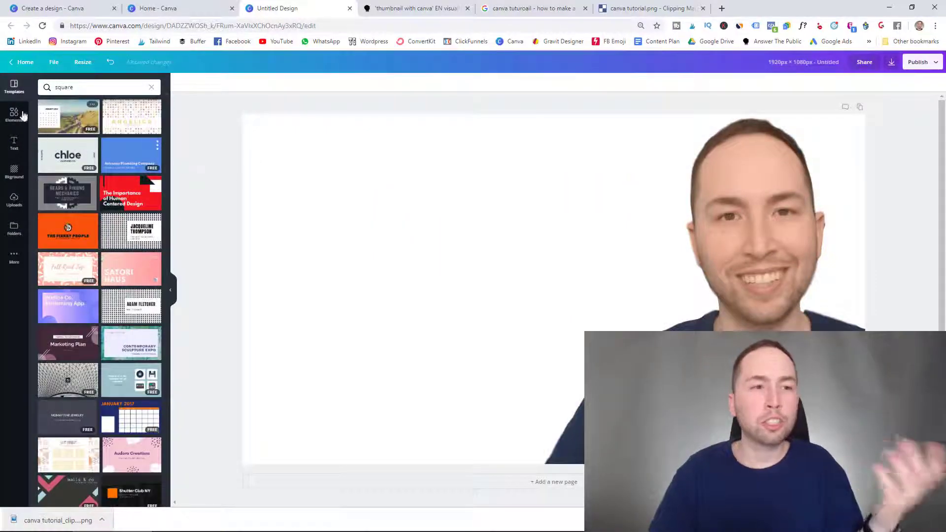
Add a 'square' element and stretch it to the page's top, bottom and left edges.
{"action": "left_click", "coordinate": [14, 114]}
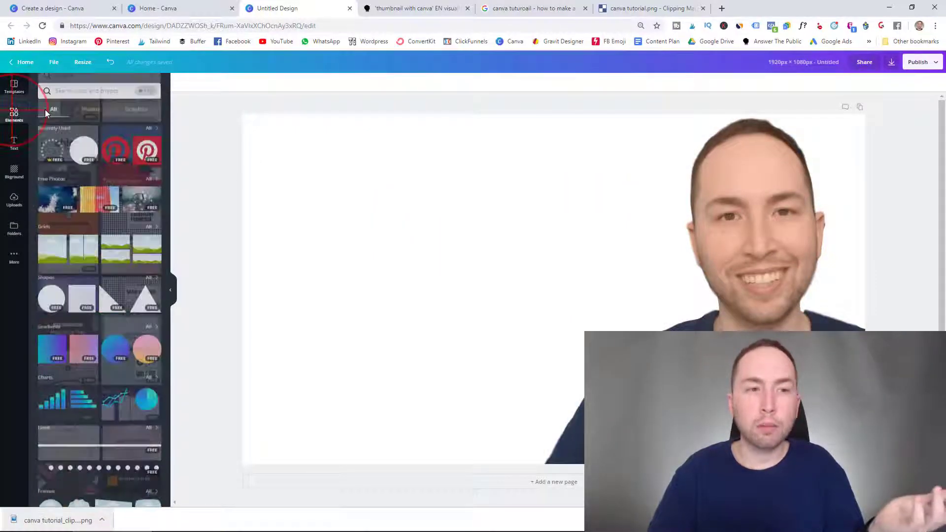
{"action": "left_click", "coordinate": [85, 87]}
{"action": "type", "text": "square"}
{"action": "left_click", "coordinate": [56, 139]}
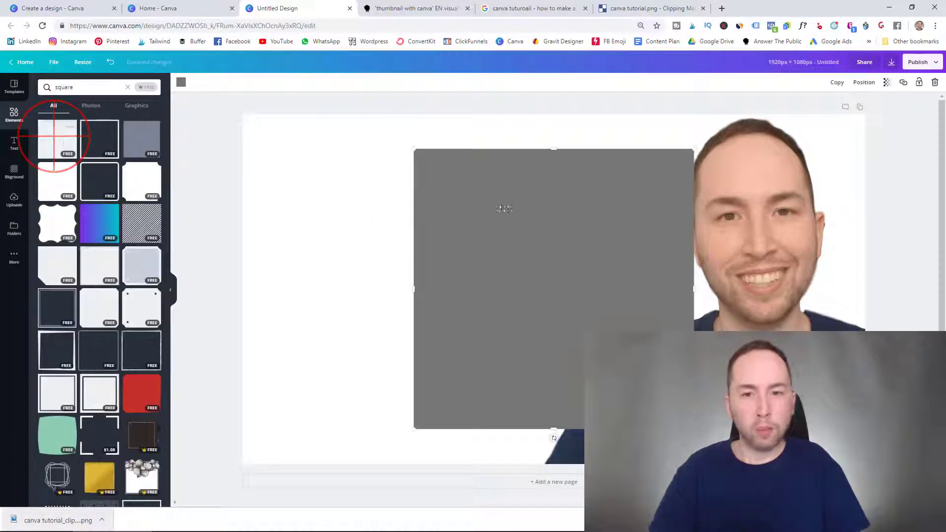
{"action": "left_click_drag", "start_coordinate": [529, 211], "coordinate": [477, 181]}
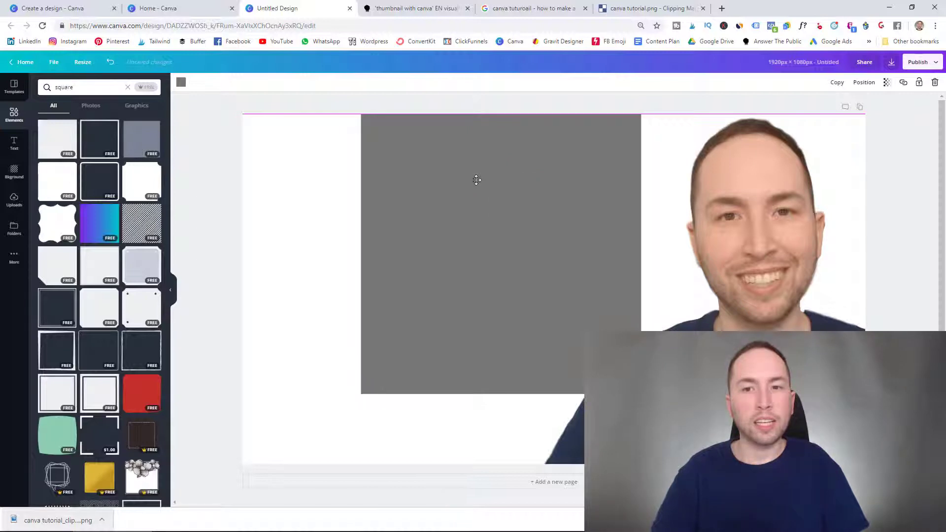
{"action": "left_click_drag", "start_coordinate": [499, 393], "coordinate": [500, 467]}
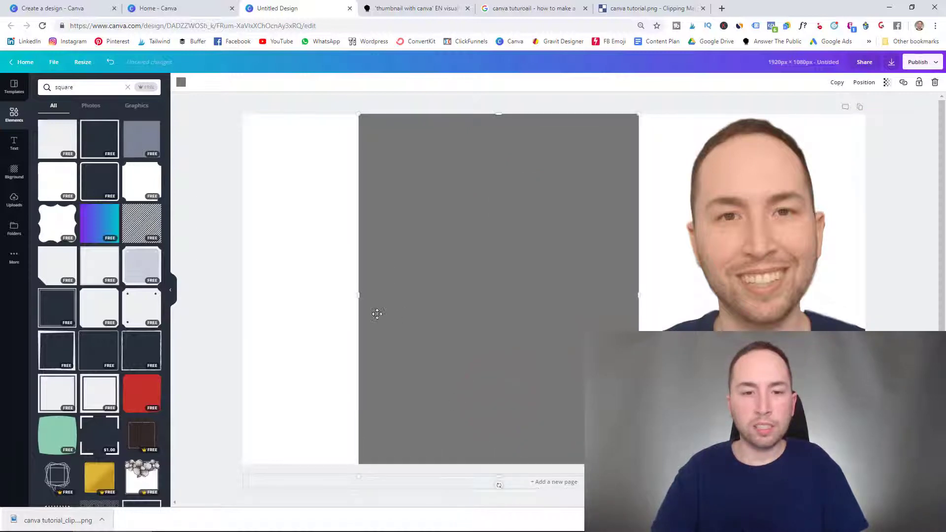
{"action": "left_click_drag", "start_coordinate": [360, 295], "coordinate": [234, 287]}
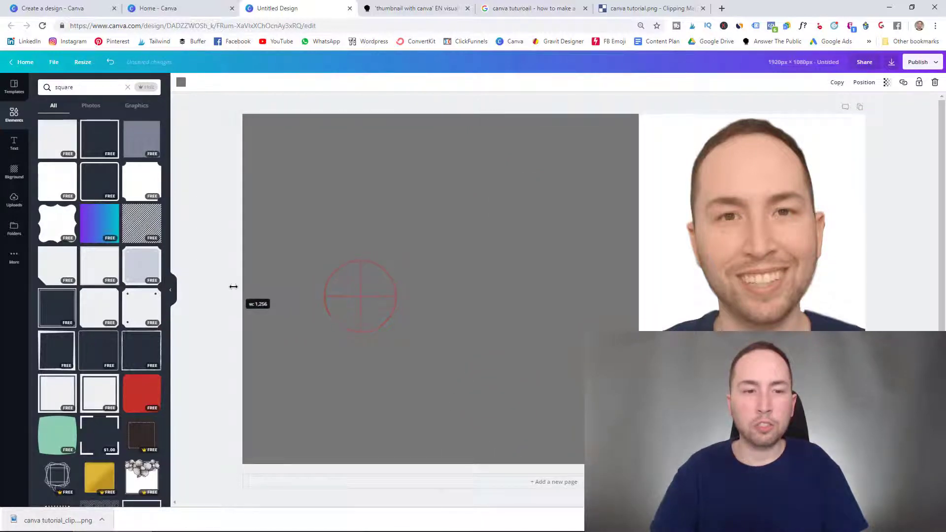
Make the rectangle black and shift the face image lower in its frame.
{"action": "left_click", "coordinate": [181, 82]}
{"action": "left_click", "coordinate": [46, 150]}
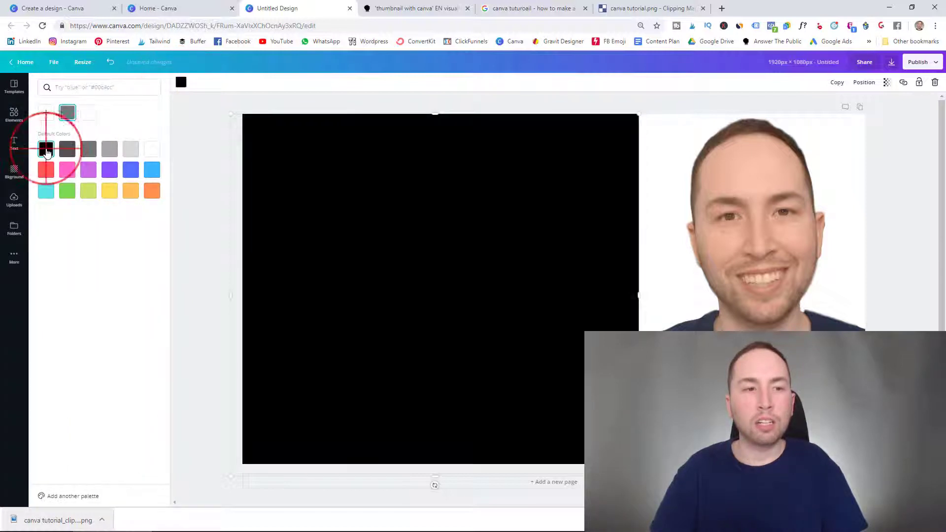
{"action": "left_click", "coordinate": [478, 95]}
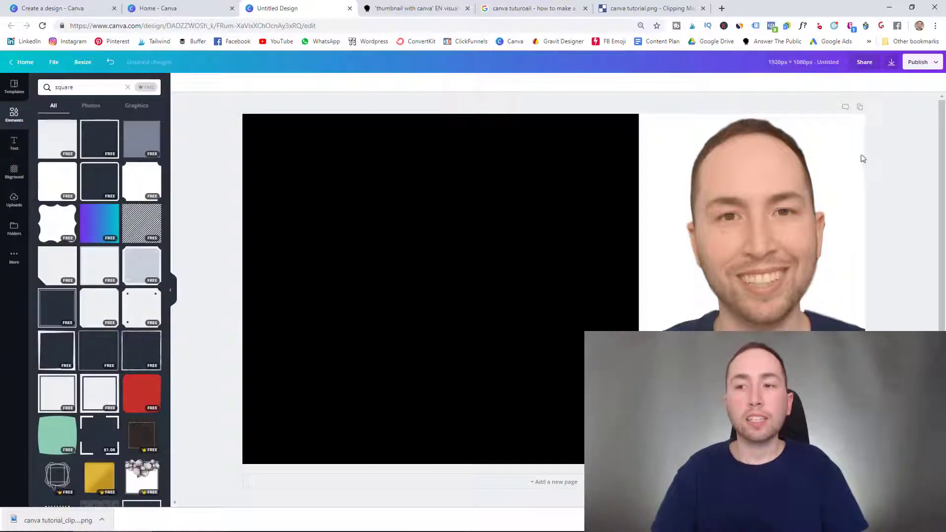
{"action": "left_click_drag", "start_coordinate": [863, 159], "coordinate": [831, 152]}
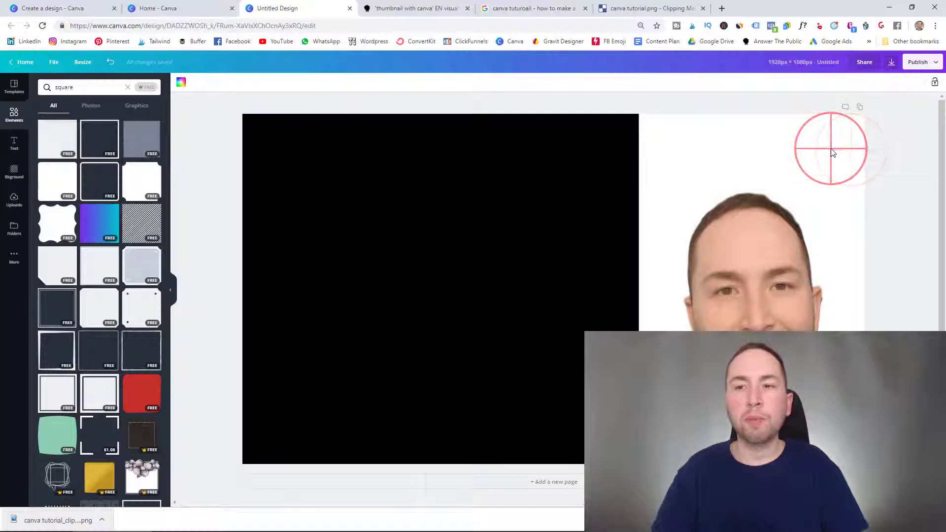
Set the photo frame background to dark grey and move the face image up.
{"action": "left_click", "coordinate": [180, 82]}
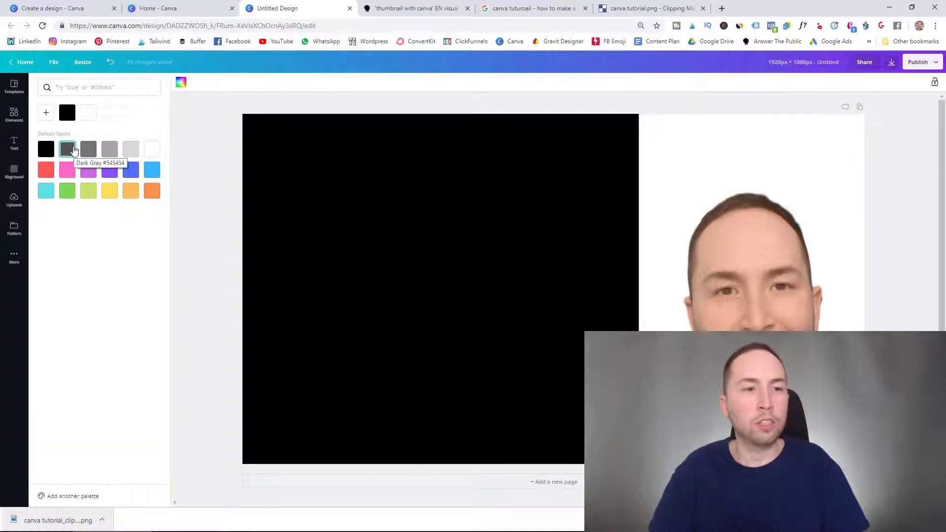
{"action": "left_click", "coordinate": [67, 149]}
{"action": "left_click_drag", "start_coordinate": [766, 286], "coordinate": [759, 221]}
{"action": "left_click", "coordinate": [929, 217]}
Try purple, light blue and green backgrounds, then revert the frame to dark grey.
{"action": "left_click", "coordinate": [805, 142]}
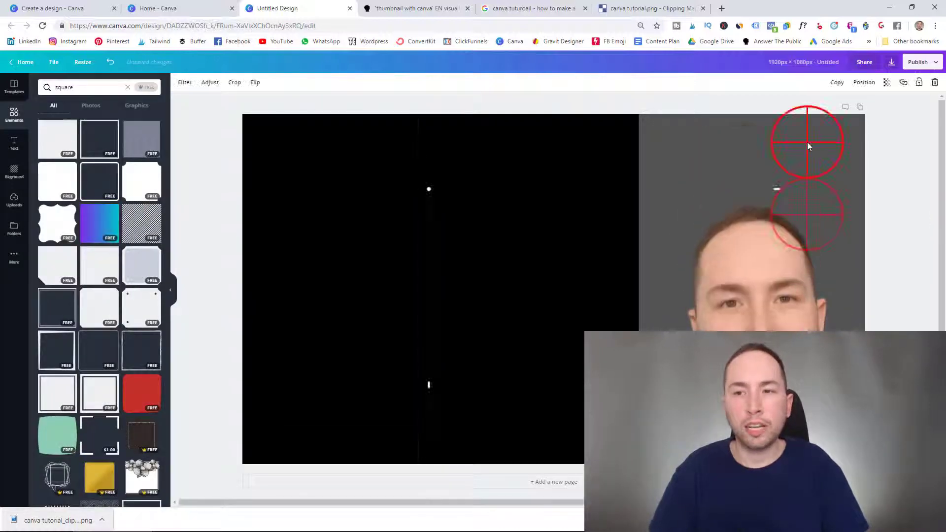
{"action": "left_click", "coordinate": [181, 82]}
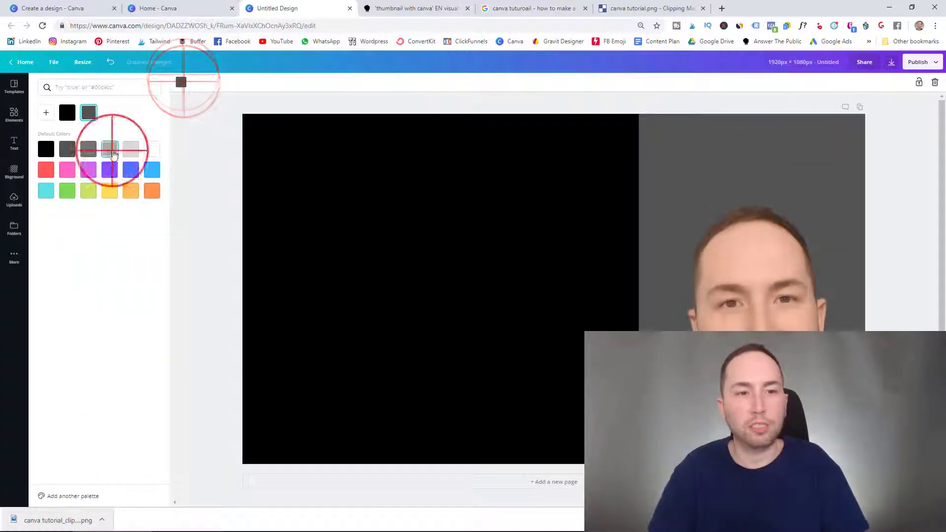
{"action": "left_click", "coordinate": [109, 170]}
{"action": "left_click", "coordinate": [152, 169]}
{"action": "left_click", "coordinate": [45, 113]}
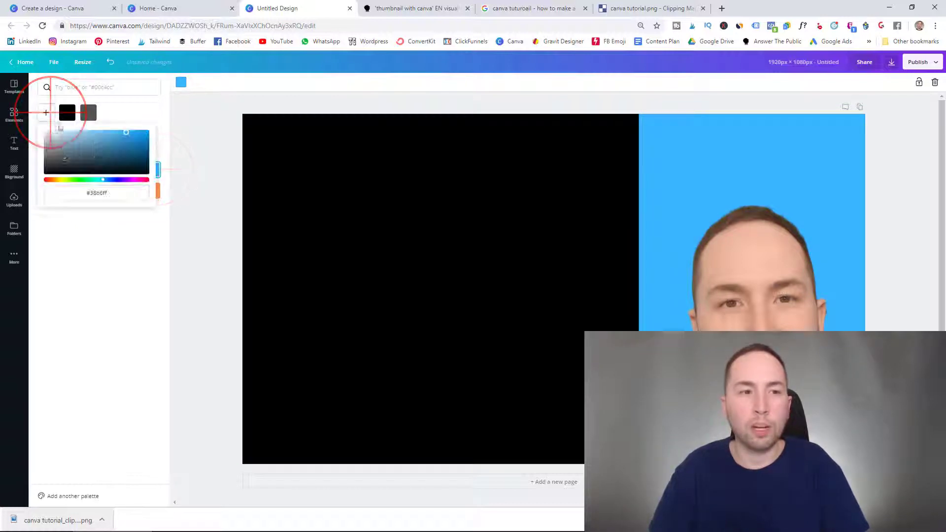
{"action": "left_click", "coordinate": [83, 182]}
{"action": "mouse_move", "coordinate": [93, 183]}
{"action": "left_mouse_down"}
{"action": "mouse_move", "coordinate": [45, 182]}
{"action": "mouse_move", "coordinate": [120, 183]}
{"action": "mouse_move", "coordinate": [55, 182]}
{"action": "mouse_move", "coordinate": [93, 183]}
{"action": "left_mouse_up"}
{"action": "left_click", "coordinate": [109, 113]}
{"action": "left_click", "coordinate": [428, 262]}
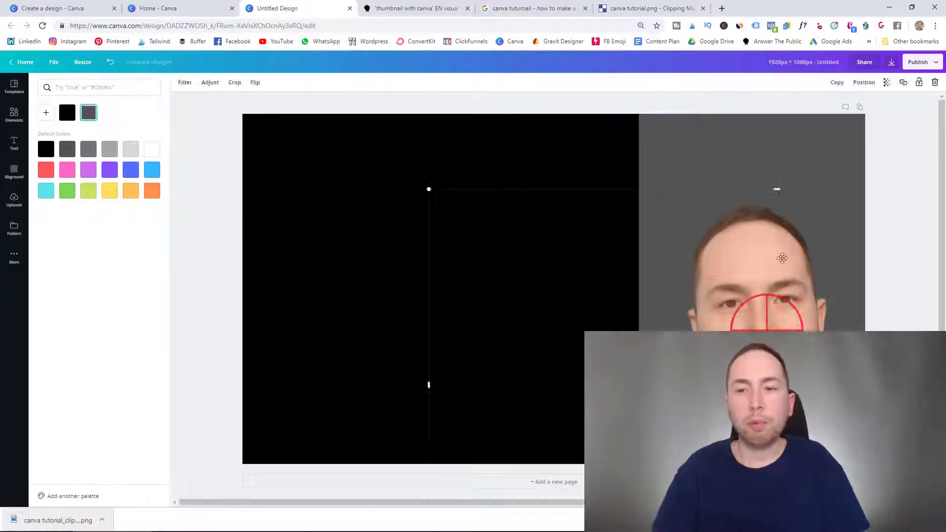
{"action": "left_click", "coordinate": [14, 114]}
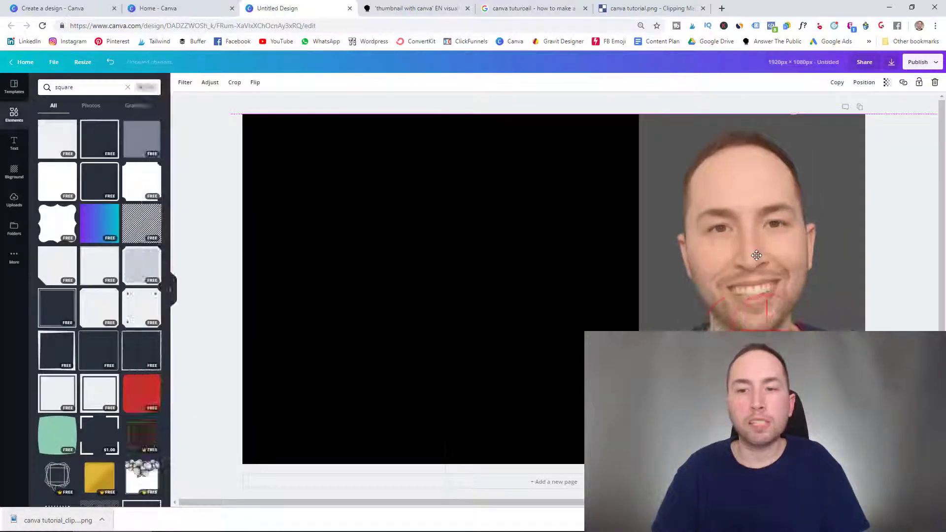
Add a heading text box and colour it green by pasting the hex value.
{"action": "left_click", "coordinate": [14, 142]}
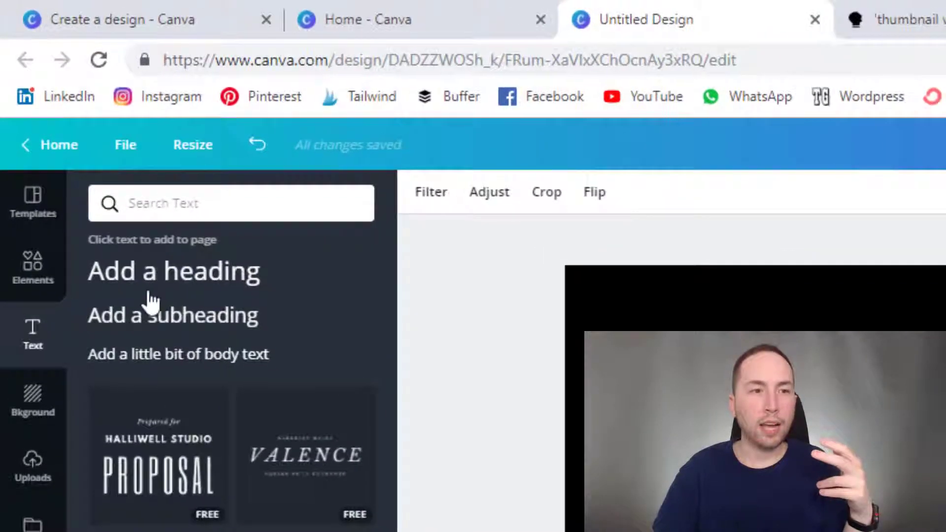
{"action": "left_click", "coordinate": [65, 116]}
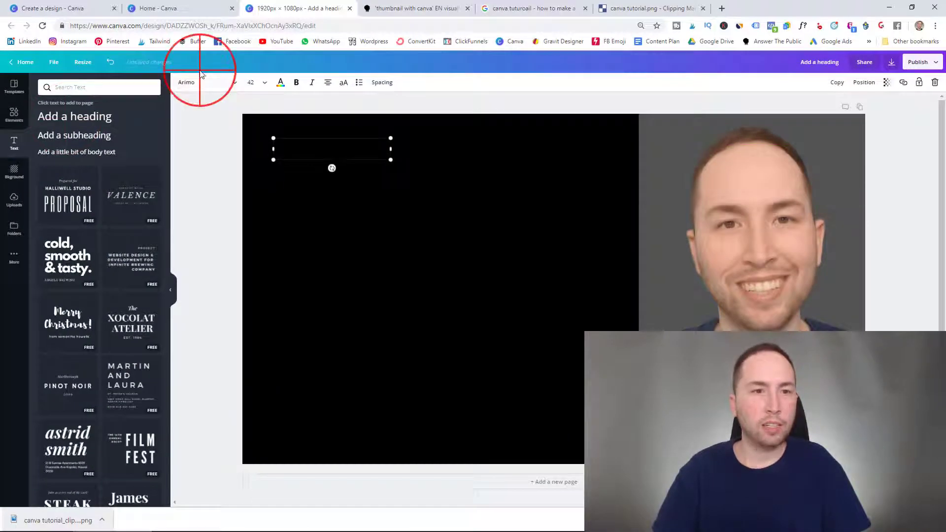
{"action": "left_click", "coordinate": [202, 83]}
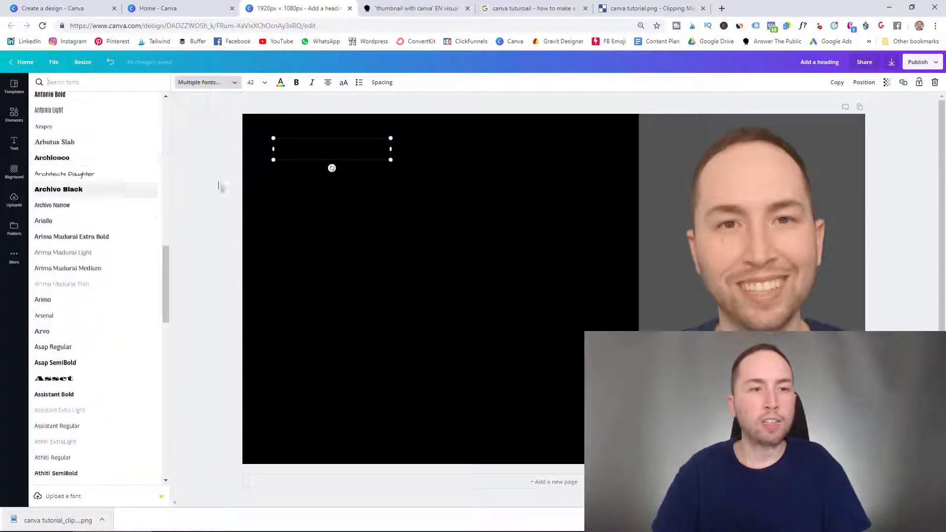
{"action": "left_click", "coordinate": [280, 82]}
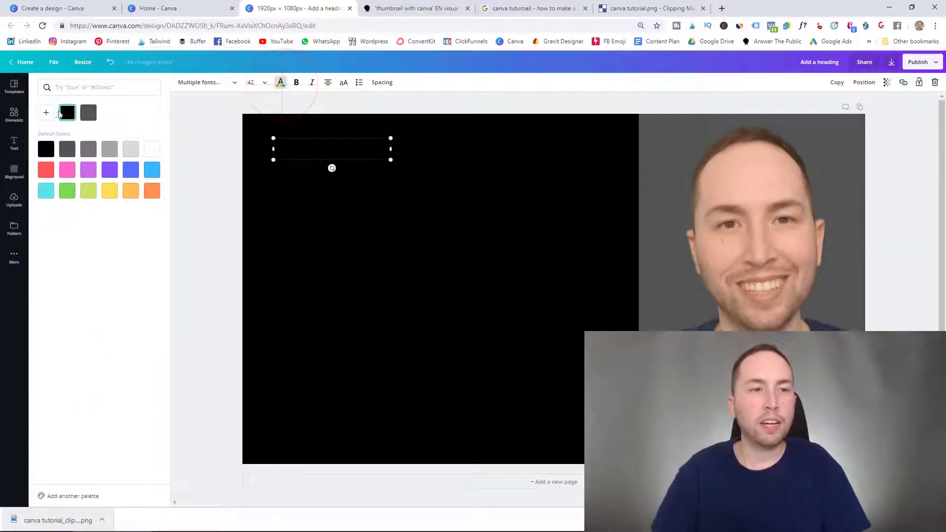
{"action": "left_click", "coordinate": [46, 113]}
{"action": "left_click", "coordinate": [94, 187]}
{"action": "key", "text": "ctrl+v"}
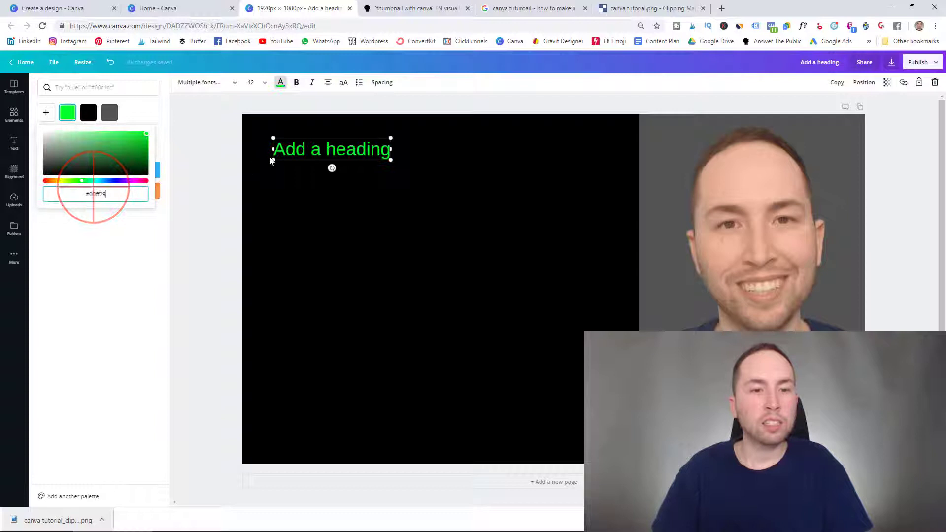
Set the heading to Montserrat Extra-Bold and change its text to CANVA.
{"action": "left_click", "coordinate": [200, 83]}
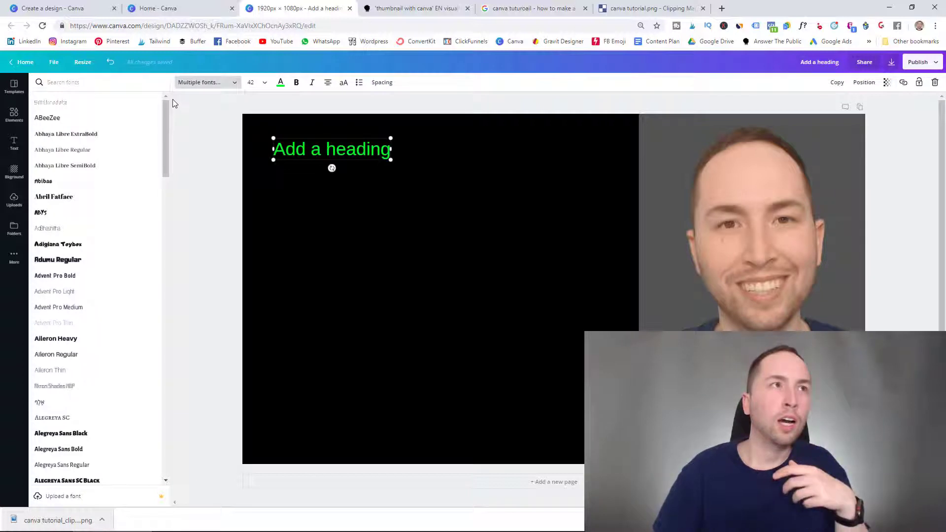
{"action": "left_click", "coordinate": [108, 83]}
{"action": "type", "text": "monts"}
{"action": "left_click", "coordinate": [89, 118]}
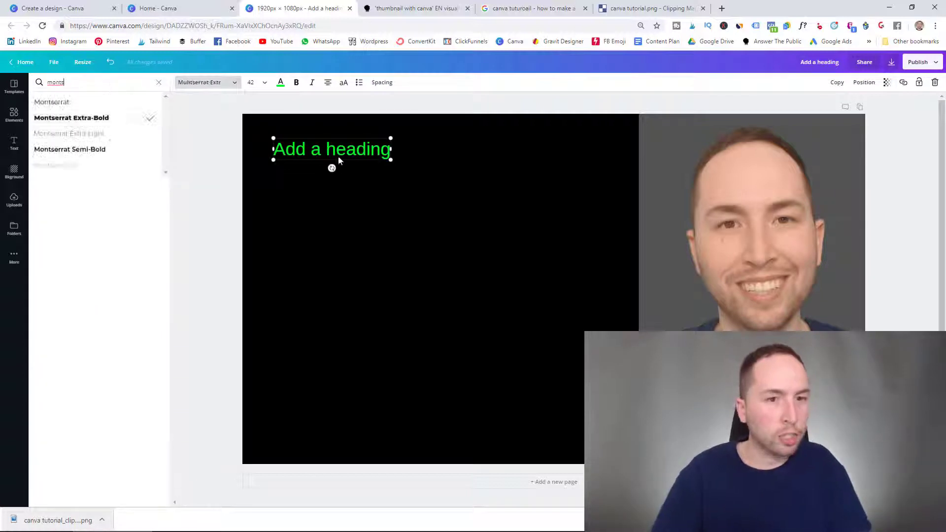
{"action": "double_click", "coordinate": [327, 154]}
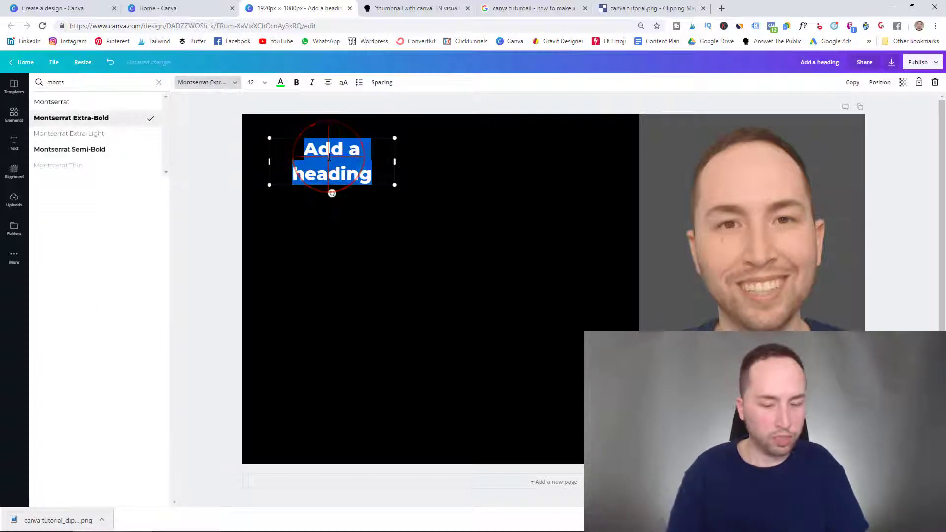
{"action": "key", "text": "BackSpace"}
{"action": "type", "text": "CANVA"}
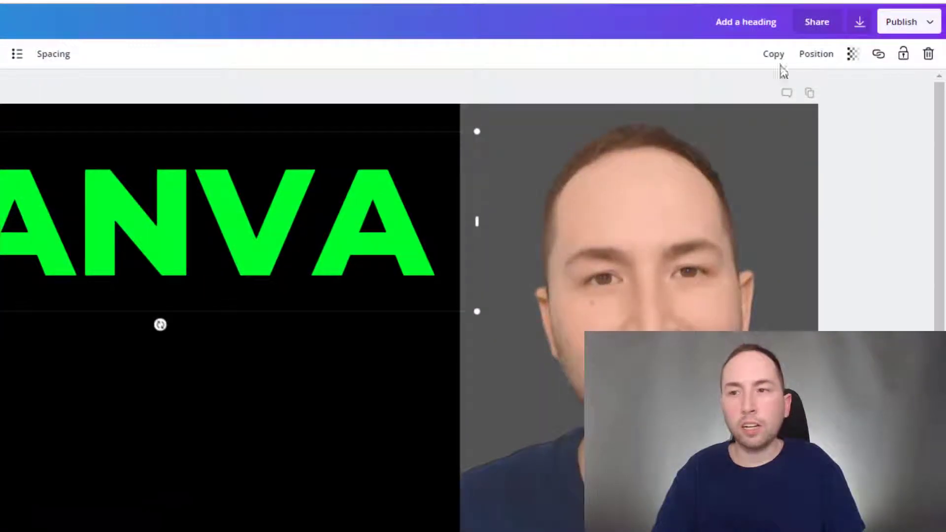
Duplicate the CANVA heading below it and retype it as TUTORIAL.
{"action": "left_click", "coordinate": [776, 55]}
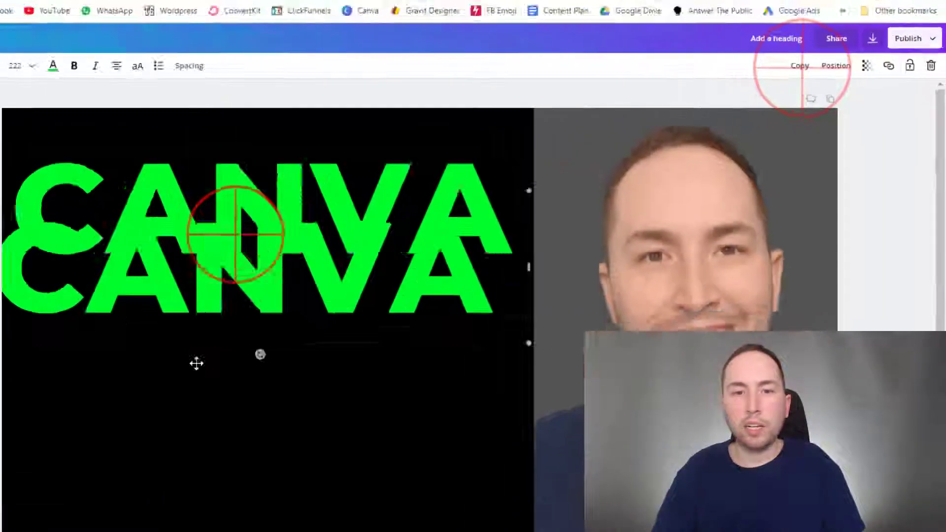
{"action": "left_click_drag", "start_coordinate": [114, 266], "coordinate": [89, 465]}
{"action": "double_click", "coordinate": [100, 477]}
{"action": "type", "text": "TUTORIAL"}
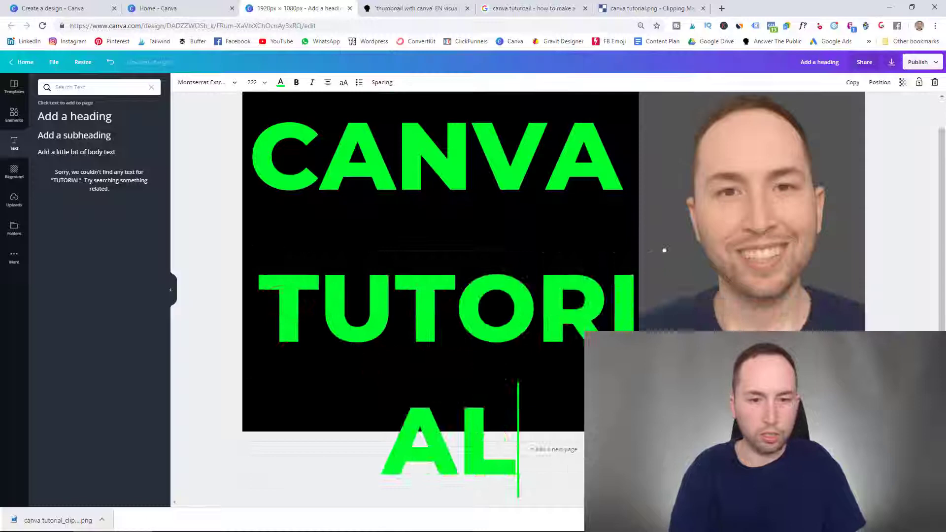
Change the TUTORIAL line's font to Oswald.
{"action": "double_click", "coordinate": [448, 348]}
{"action": "left_click", "coordinate": [205, 82]}
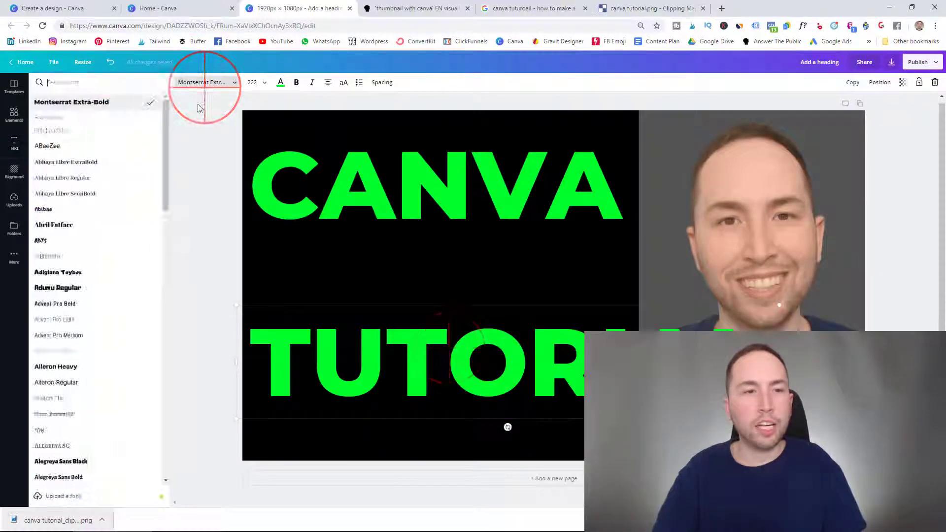
{"action": "left_click", "coordinate": [111, 83]}
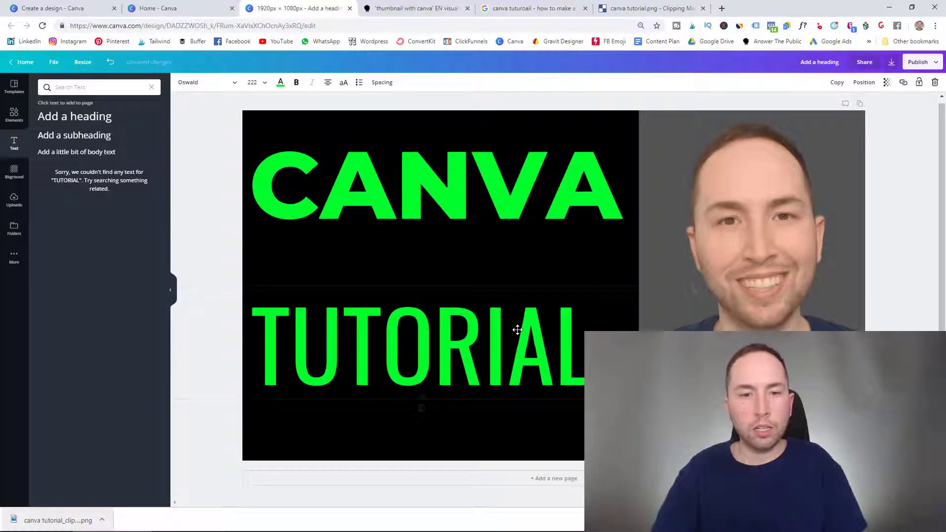
{"action": "double_click", "coordinate": [519, 332]}
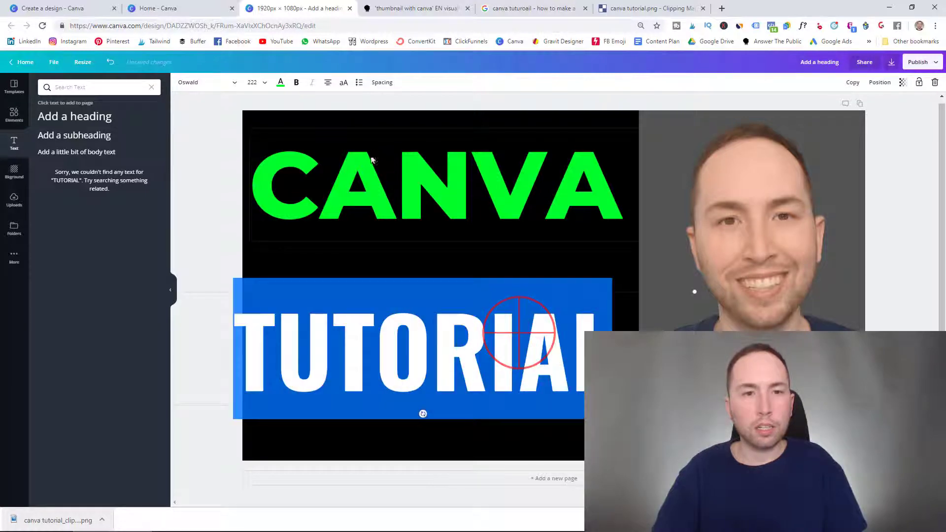
{"action": "left_click", "coordinate": [296, 83]}
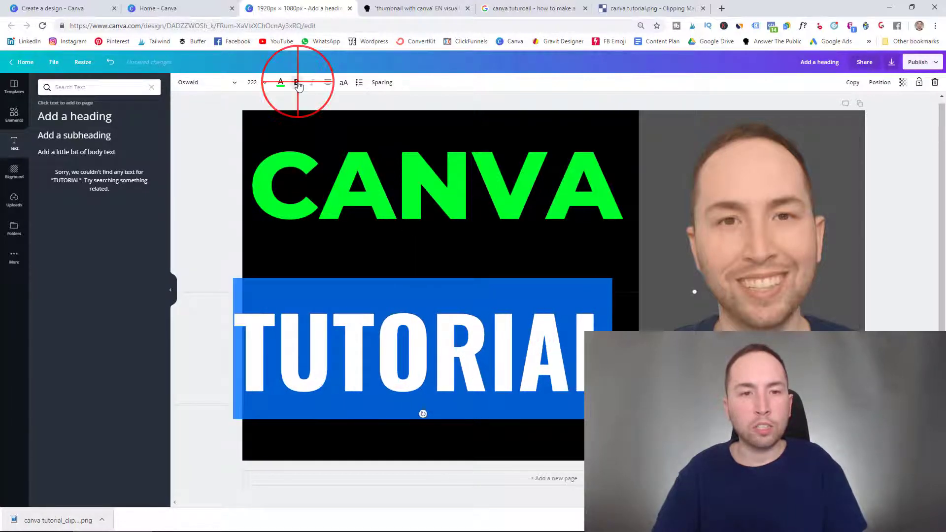
{"action": "left_click", "coordinate": [677, 273]}
{"action": "left_click", "coordinate": [490, 335]}
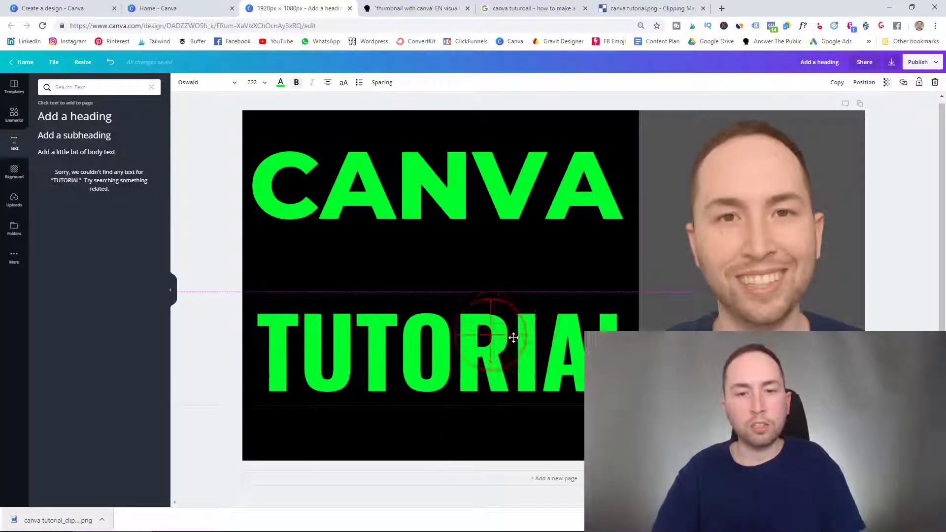
Set CANVA in Oswald and enlarge it to span the black area.
{"action": "left_click", "coordinate": [471, 190]}
{"action": "left_click_drag", "start_coordinate": [642, 252], "coordinate": [660, 259]}
{"action": "double_click", "coordinate": [442, 222]}
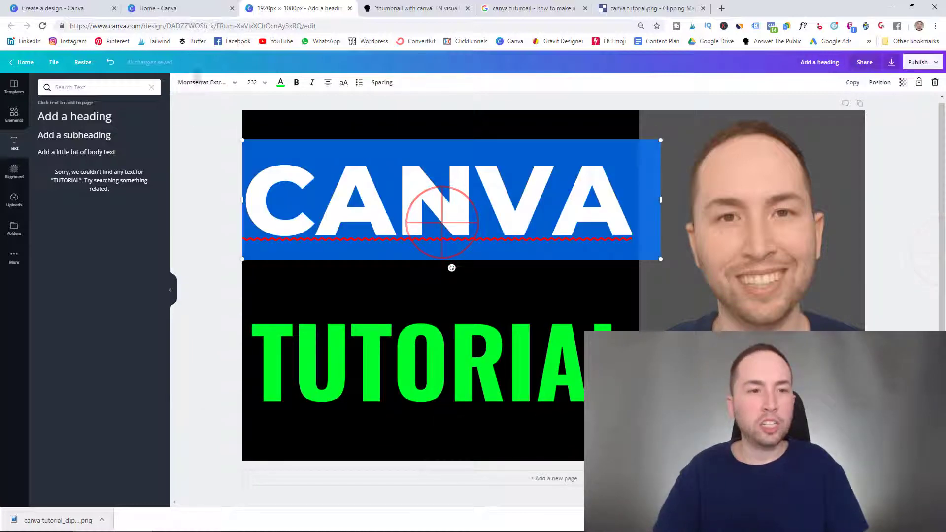
{"action": "left_click", "coordinate": [202, 82]}
{"action": "left_click", "coordinate": [80, 118]}
{"action": "left_click", "coordinate": [929, 236]}
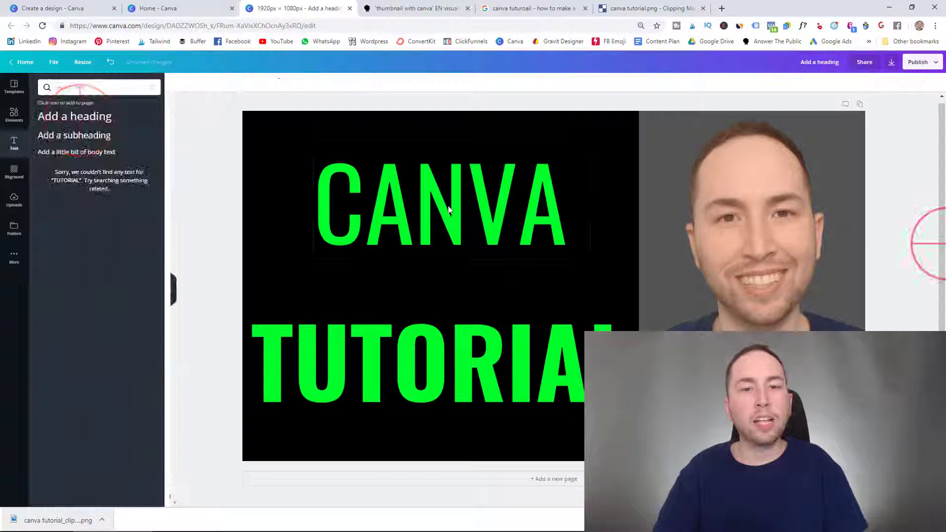
{"action": "double_click", "coordinate": [454, 200]}
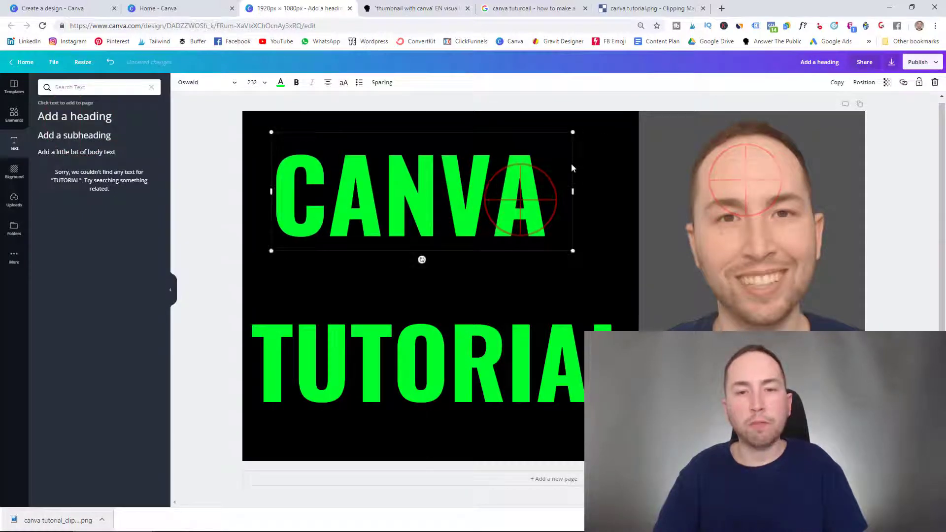
{"action": "left_click_drag", "start_coordinate": [591, 134], "coordinate": [685, 107]}
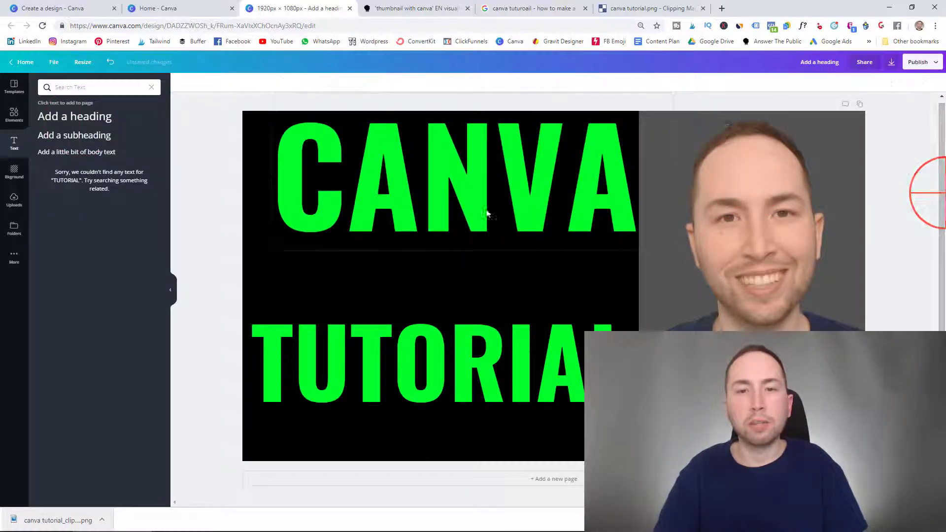
{"action": "left_click_drag", "start_coordinate": [487, 212], "coordinate": [459, 224]}
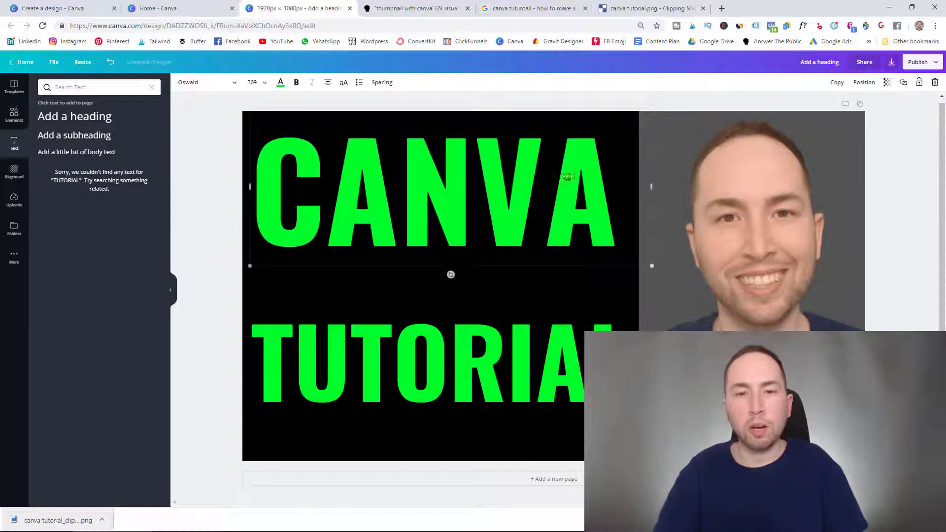
{"action": "mouse_move", "coordinate": [650, 113]}
{"action": "left_mouse_down"}
{"action": "mouse_move", "coordinate": [651, 99]}
{"action": "mouse_move", "coordinate": [672, 97]}
{"action": "mouse_move", "coordinate": [666, 105]}
{"action": "left_mouse_up"}
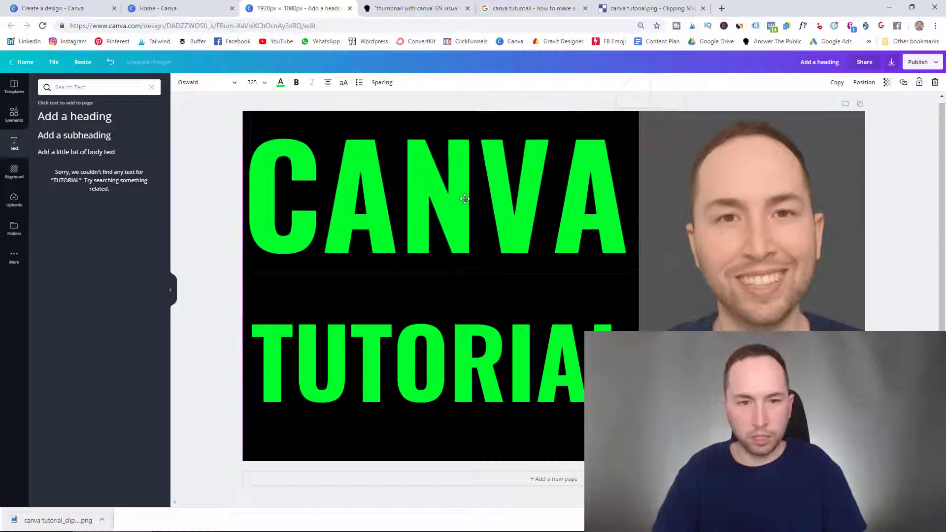
Move TUTORIAL up directly beneath the CANVA heading and select it for restyling.
{"action": "left_click_drag", "start_coordinate": [450, 353], "coordinate": [453, 302]}
{"action": "double_click", "coordinate": [454, 302]}
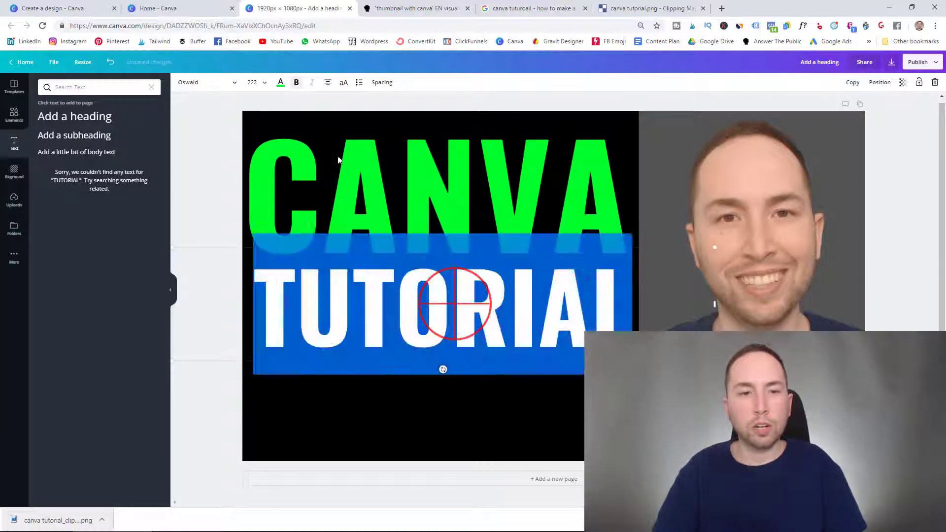
{"action": "left_click", "coordinate": [14, 113]}
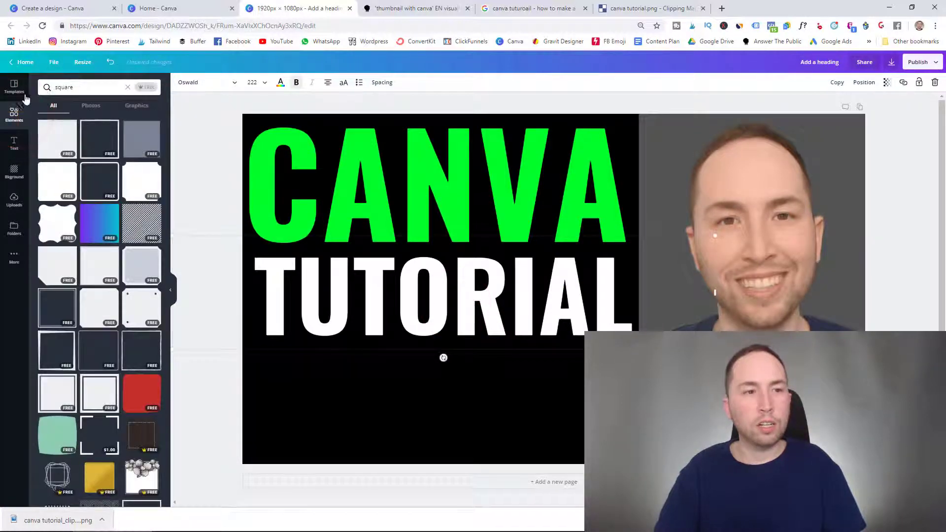
Search elements for 'CANVA LOGO' and add the teal circular logo.
{"action": "left_click", "coordinate": [91, 87]}
{"action": "type", "text": "CANVA"}
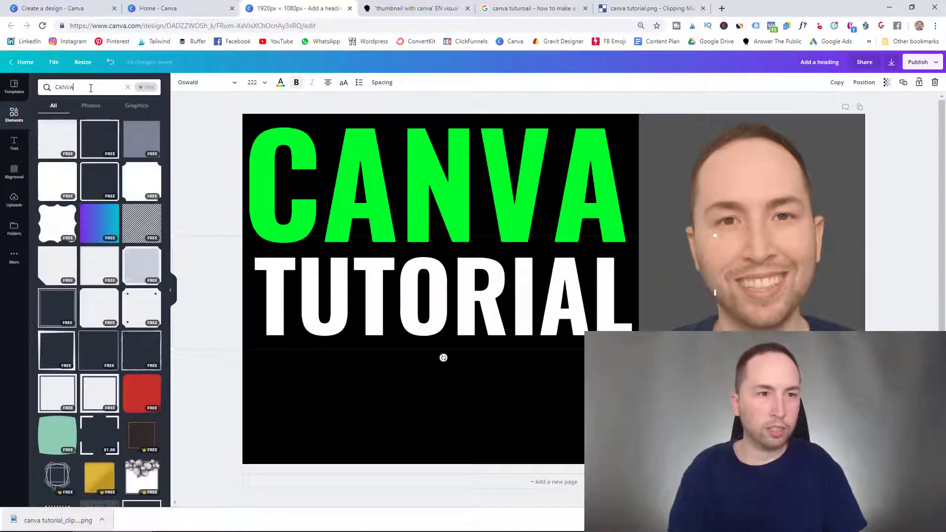
{"action": "type", "text": " LOGO"}
{"action": "key", "text": "Return"}
{"action": "left_click", "coordinate": [57, 138]}
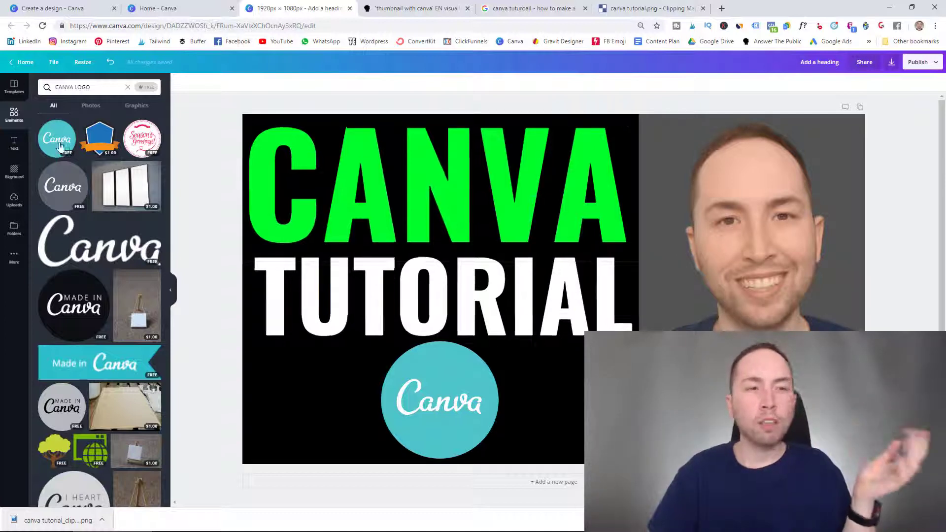
Try a 'MONEY' element search, then clear it.
{"action": "left_click", "coordinate": [87, 89]}
{"action": "triple_click", "coordinate": [87, 89]}
{"action": "type", "text": "MONEY"}
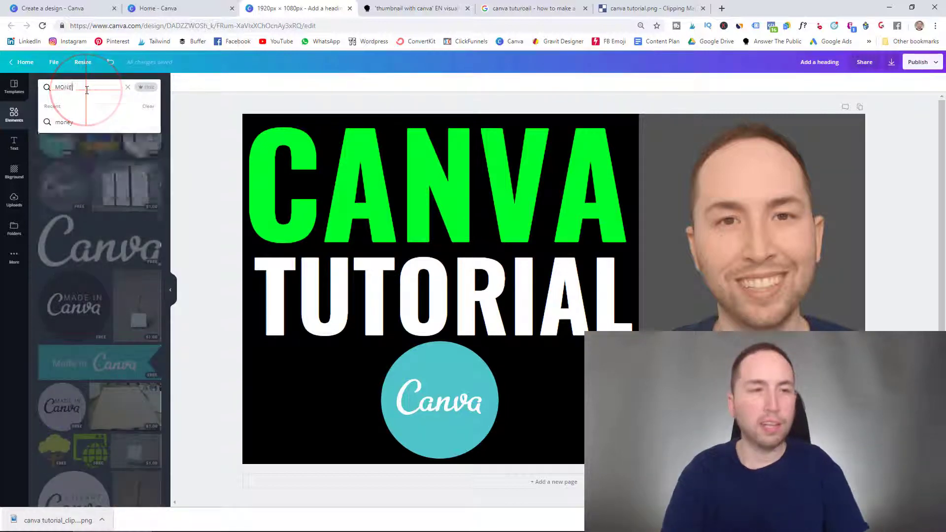
{"action": "key", "text": "Return"}
{"action": "left_click", "coordinate": [102, 85]}
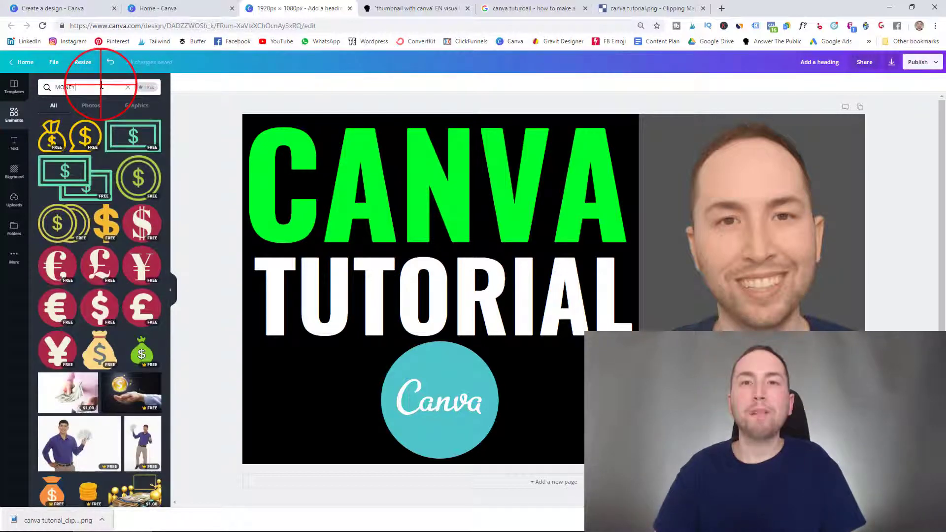
{"action": "key", "text": "BackSpace"}
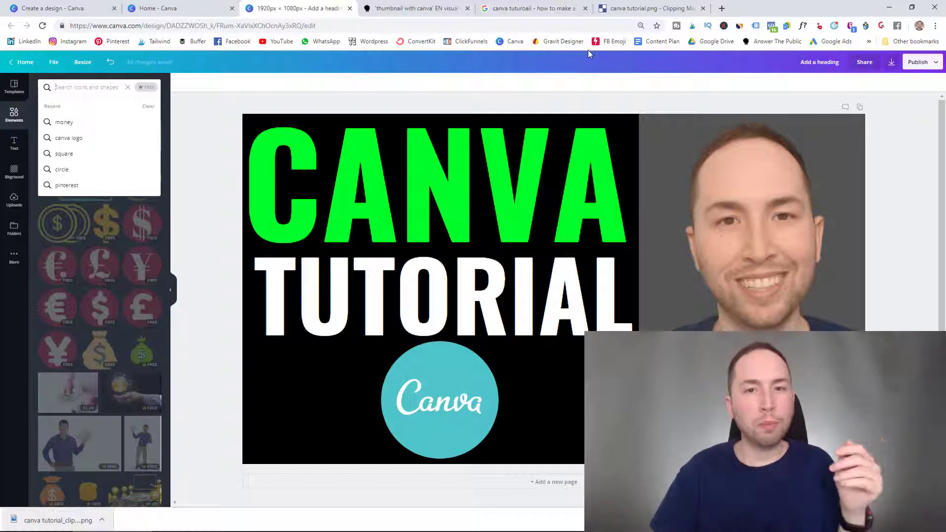
Open designer.gravit.io in a new tab and create a 1920 wide, 1080 high design.
{"action": "key", "text": "ctrl+t"}
{"action": "left_click", "coordinate": [557, 43]}
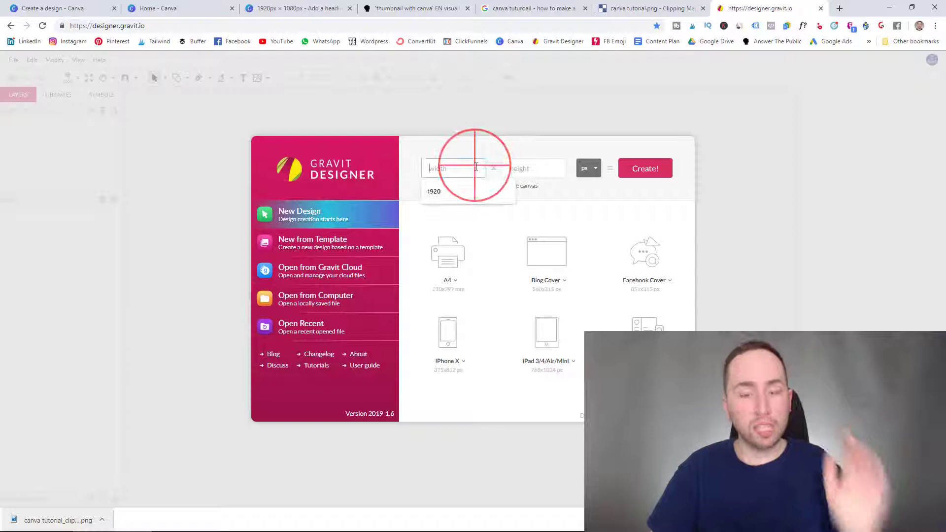
{"action": "type", "text": "1920"}
{"action": "key", "text": "Tab"}
{"action": "type", "text": "1080"}
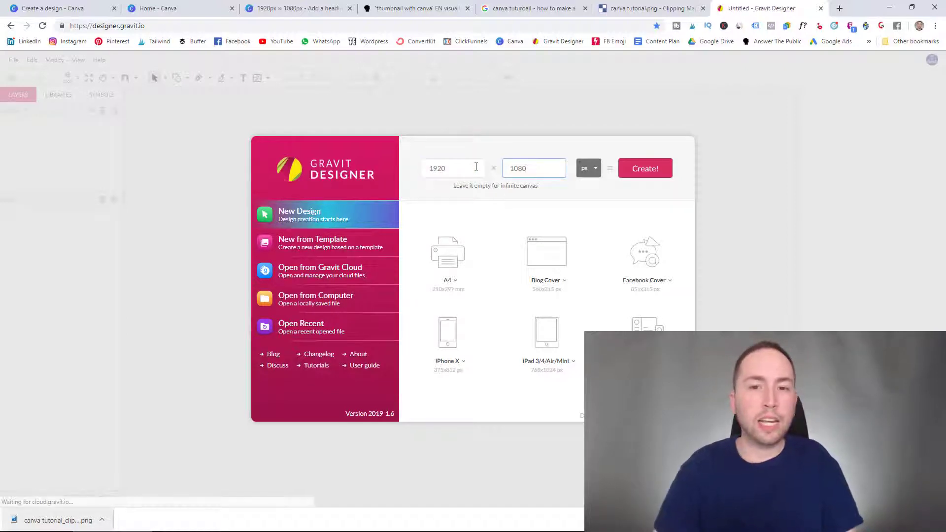
{"action": "key", "text": "Return"}
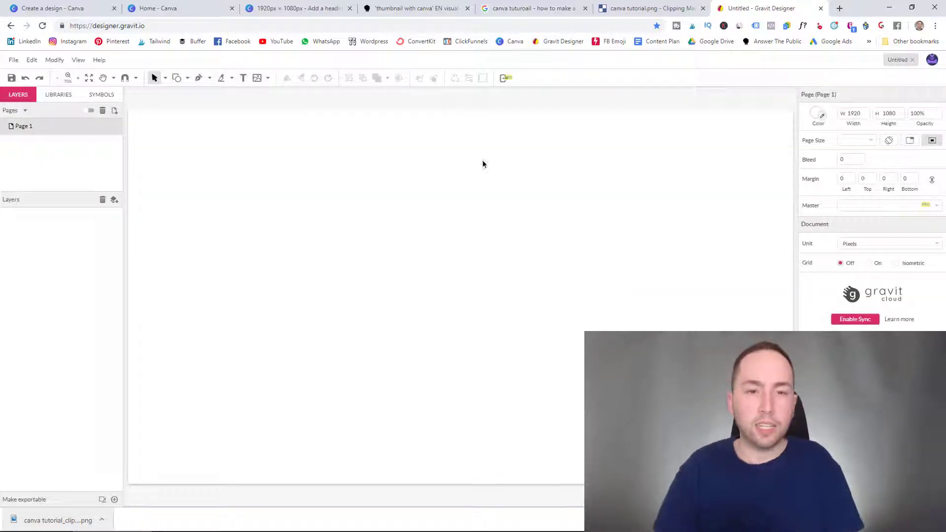
Place the clipped 'canva tutorial' PNG from Downloads onto the page.
{"action": "left_click", "coordinate": [13, 59]}
{"action": "mouse_move", "coordinate": [64, 220]}
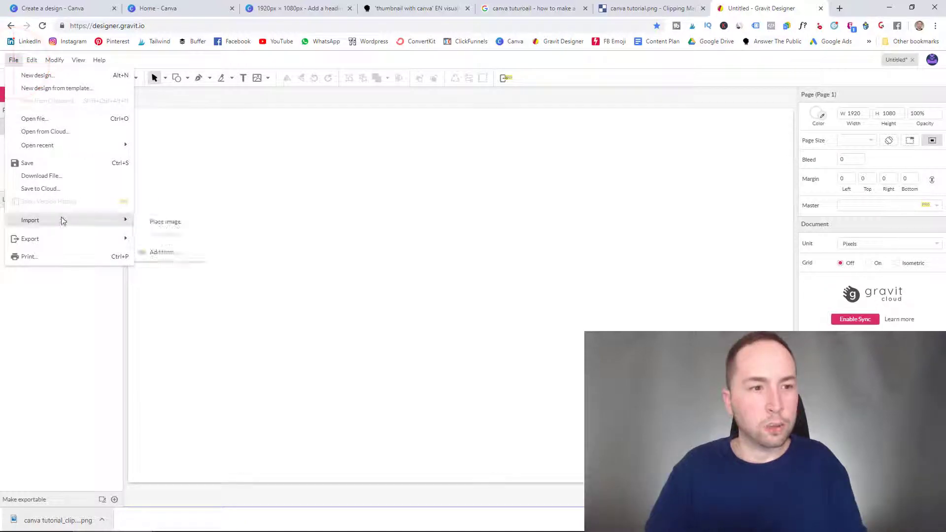
{"action": "left_click", "coordinate": [159, 220]}
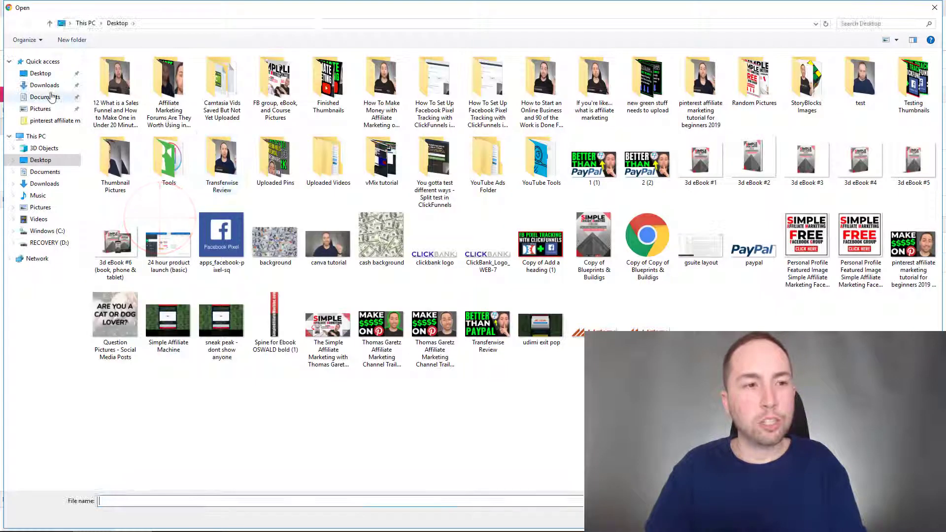
{"action": "left_click", "coordinate": [53, 89]}
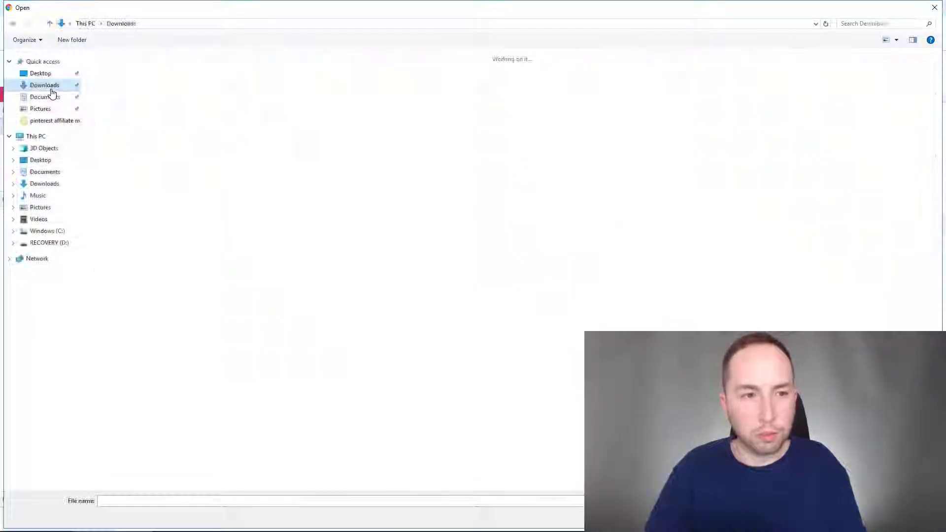
{"action": "key", "text": "ctrl+f"}
{"action": "type", "text": "CANVA"}
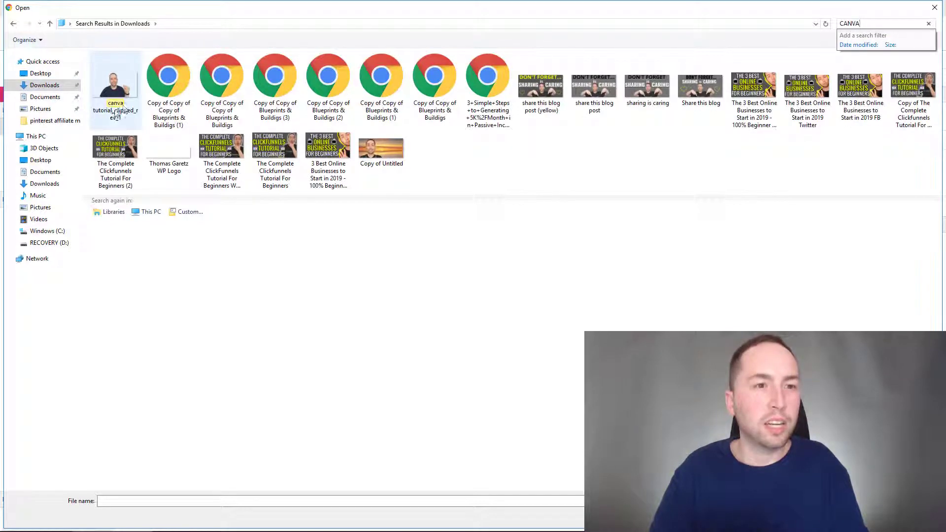
{"action": "double_click", "coordinate": [116, 91]}
Set the page background colour to red.
{"action": "left_click", "coordinate": [652, 96]}
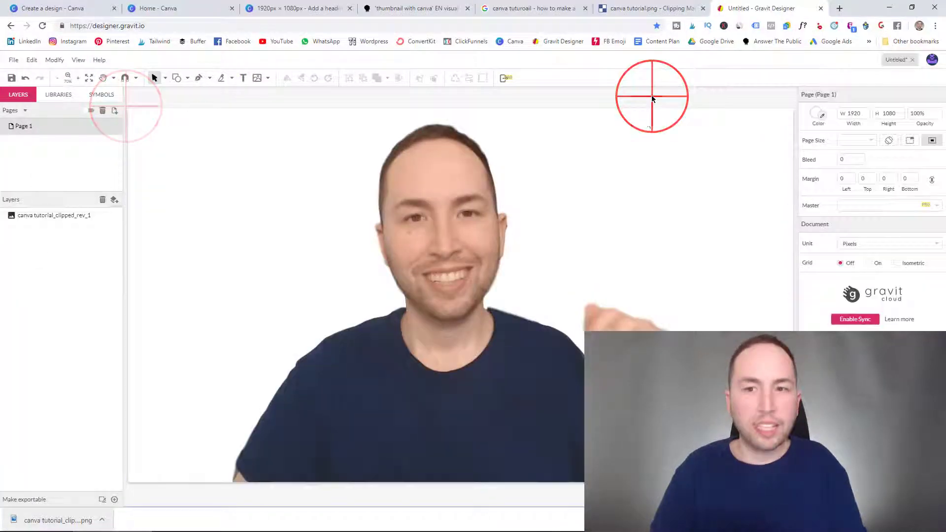
{"action": "left_click", "coordinate": [818, 113]}
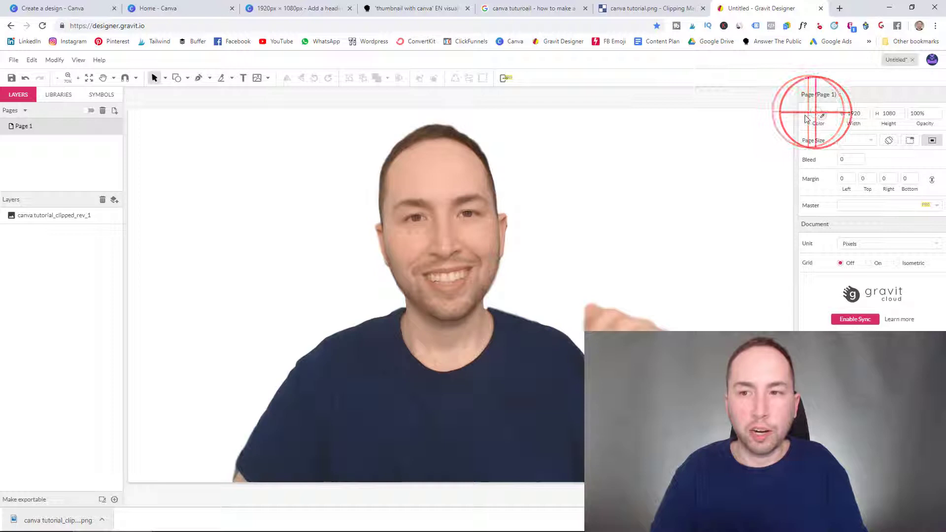
{"action": "left_click_drag", "start_coordinate": [844, 153], "coordinate": [925, 139]}
{"action": "left_click", "coordinate": [465, 264]}
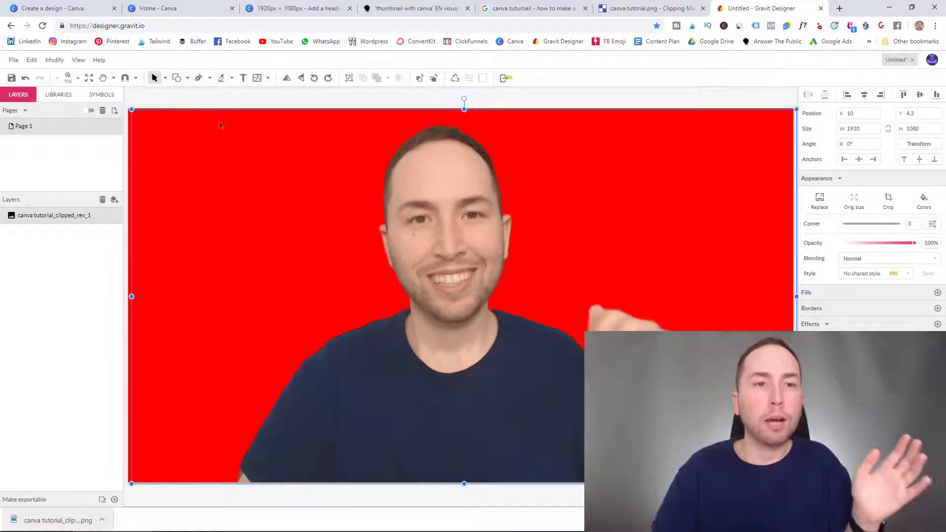
{"action": "left_click", "coordinate": [200, 78]}
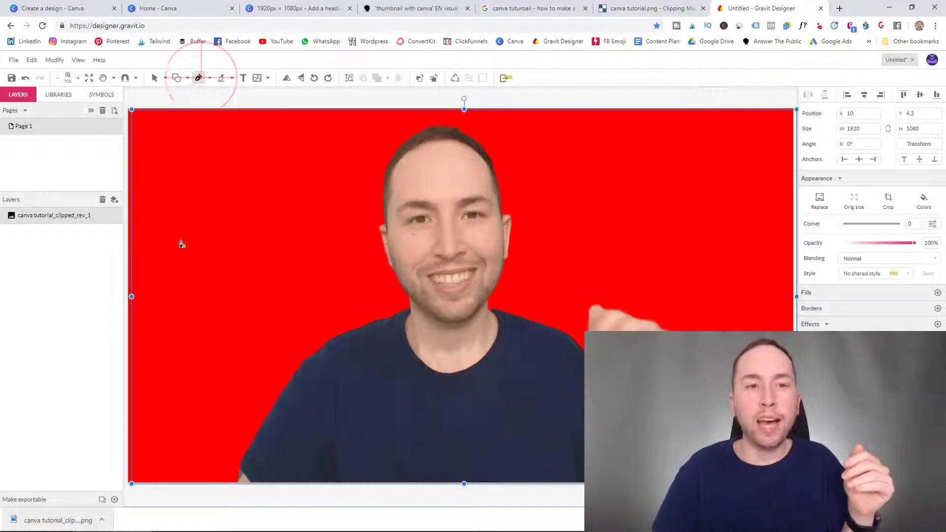
Trace pen anchors from the shirt's bottom edge up the shoulder and neck to the jaw.
{"action": "scroll", "coordinate": [239, 478], "scroll_direction": "up", "scroll_amount": 5}
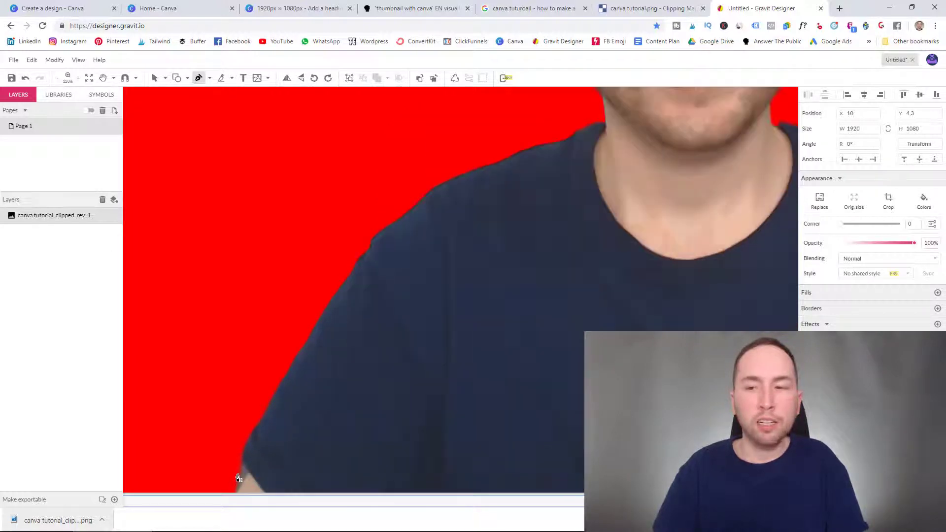
{"action": "left_click", "coordinate": [235, 493]}
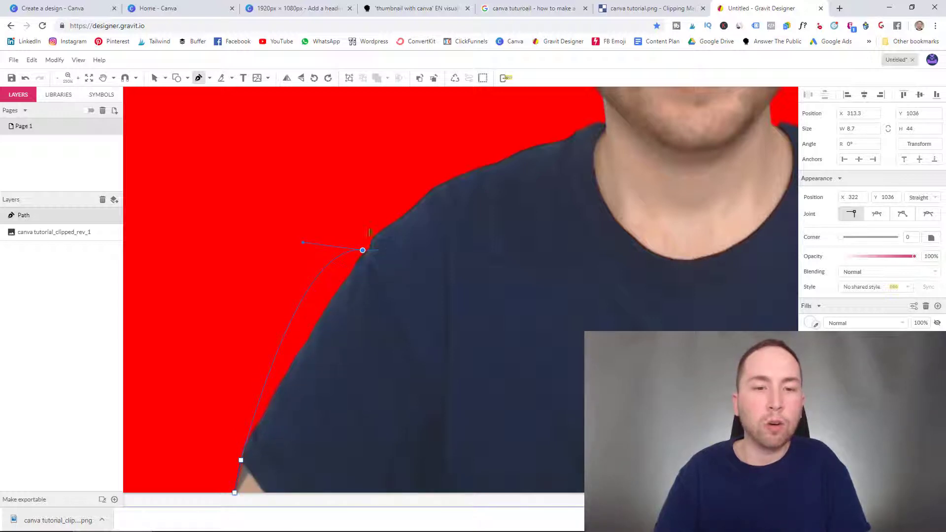
{"action": "left_click", "coordinate": [374, 230]}
{"action": "key", "text": "ctrl+z"}
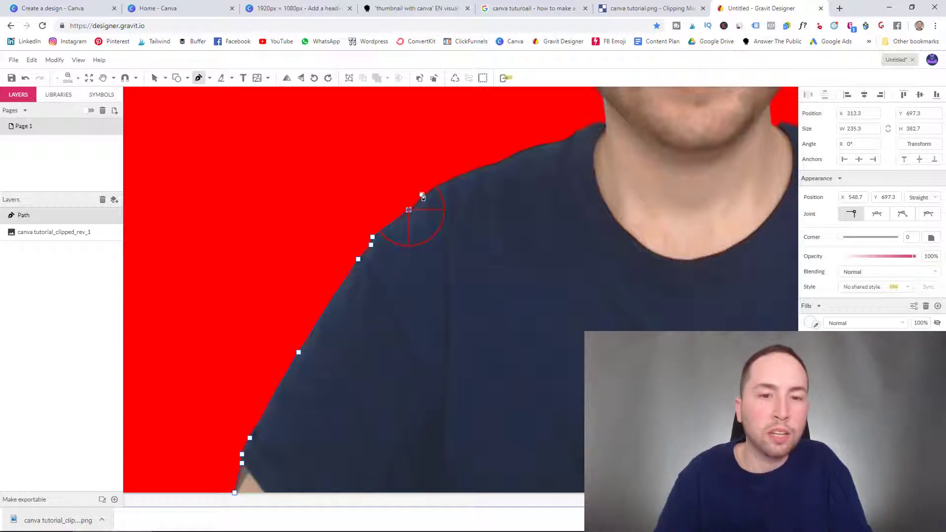
{"action": "left_click", "coordinate": [428, 190]}
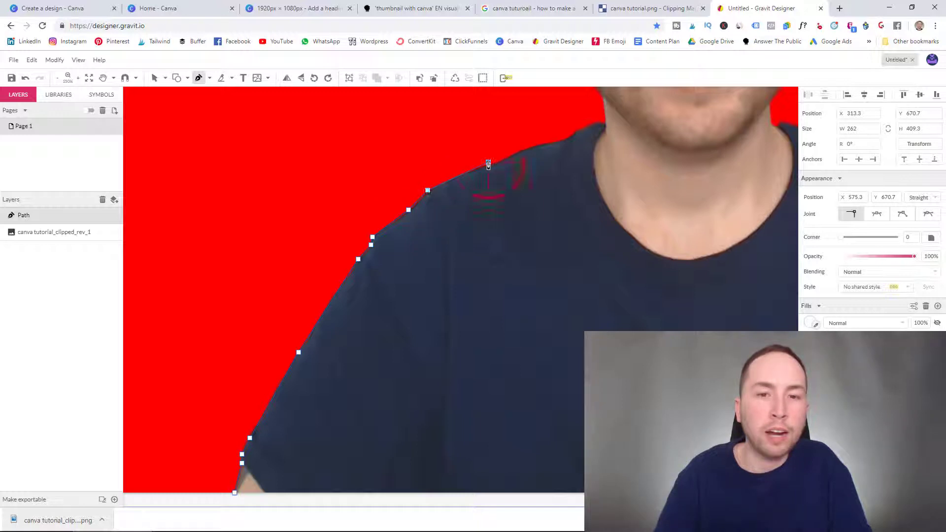
{"action": "left_click", "coordinate": [488, 163]}
{"action": "scroll", "coordinate": [488, 163], "scroll_direction": "up", "scroll_amount": 5}
{"action": "left_click", "coordinate": [424, 377]}
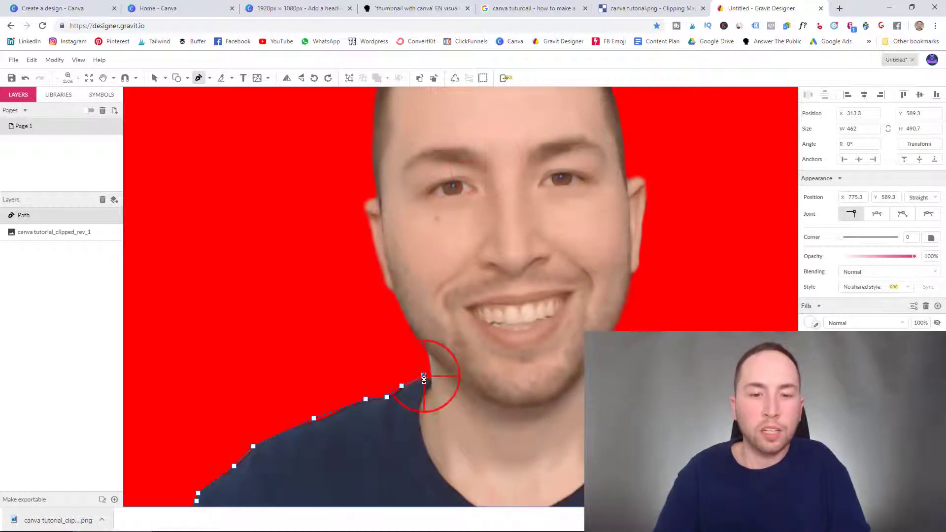
{"action": "left_click", "coordinate": [430, 378]}
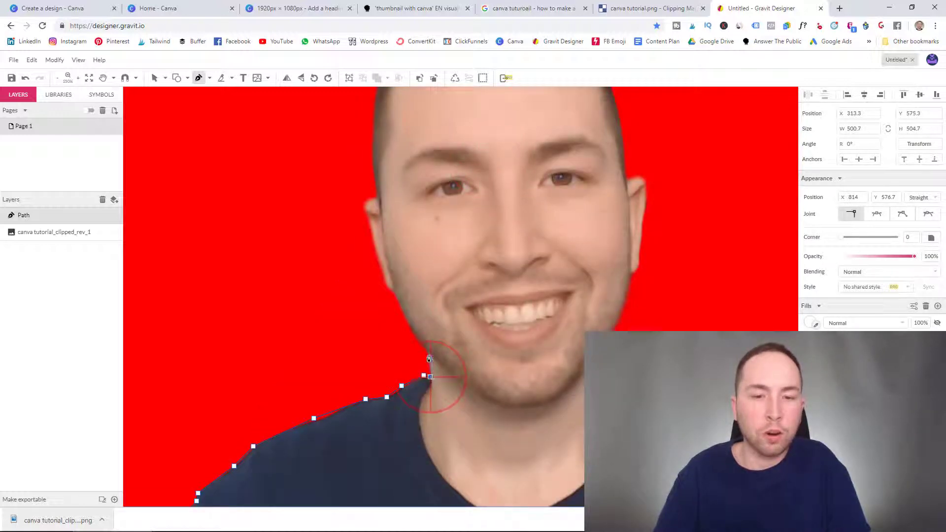
{"action": "left_click", "coordinate": [428, 350]}
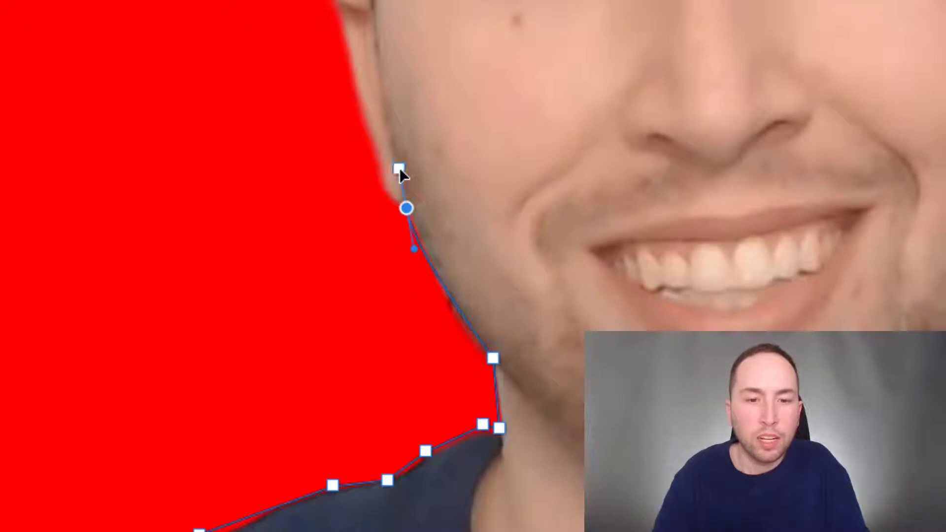
Add a curved anchor following the jawline and fine-tune its handle.
{"action": "left_click", "coordinate": [402, 93]}
{"action": "key", "text": "ctrl+z"}
{"action": "key", "text": "ctrl+z"}
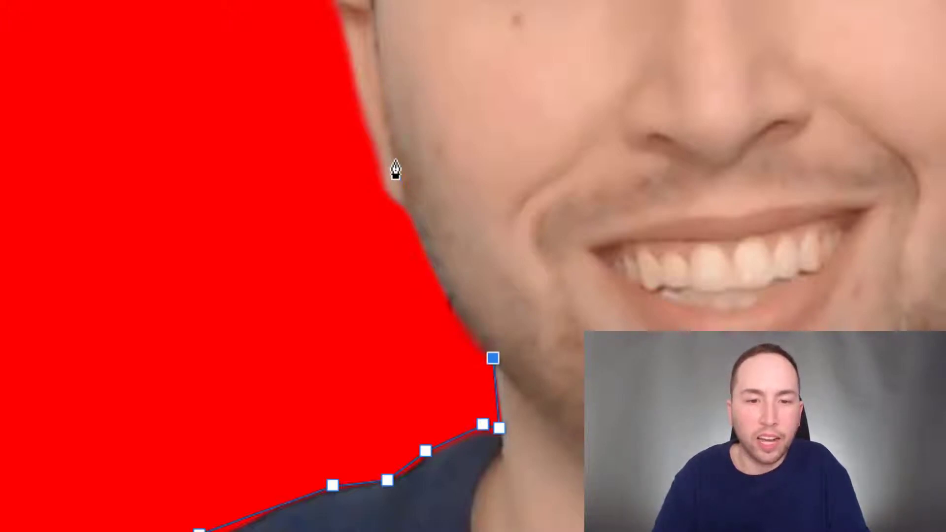
{"action": "left_click", "coordinate": [410, 218]}
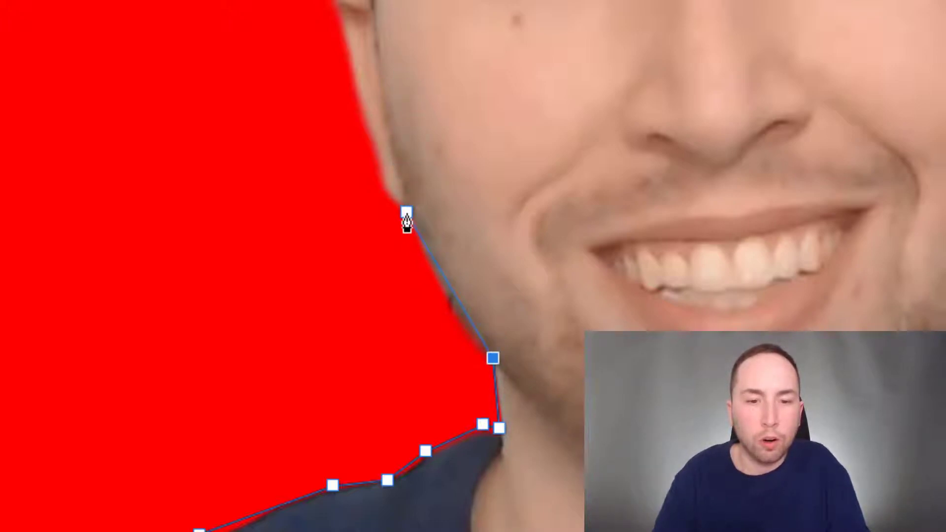
{"action": "left_click_drag", "start_coordinate": [407, 217], "coordinate": [392, 158]}
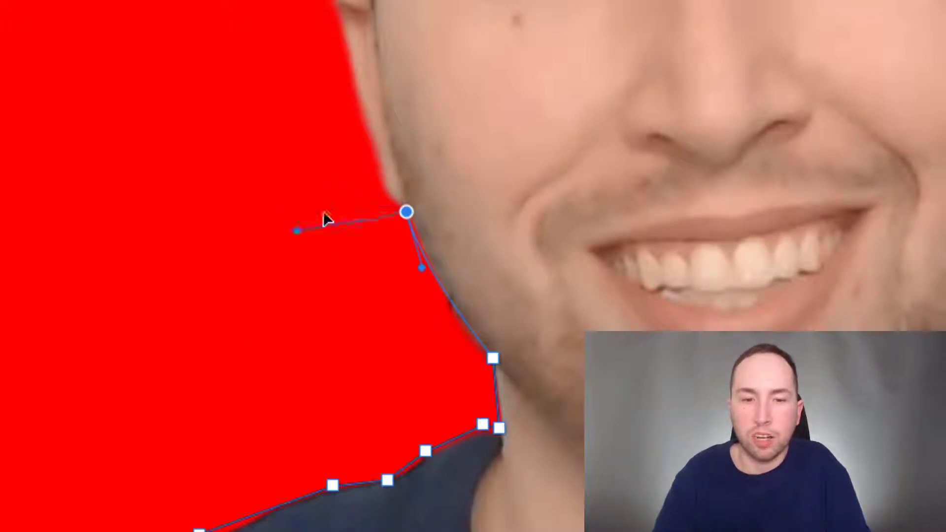
{"action": "left_click_drag", "start_coordinate": [365, 200], "coordinate": [384, 198]}
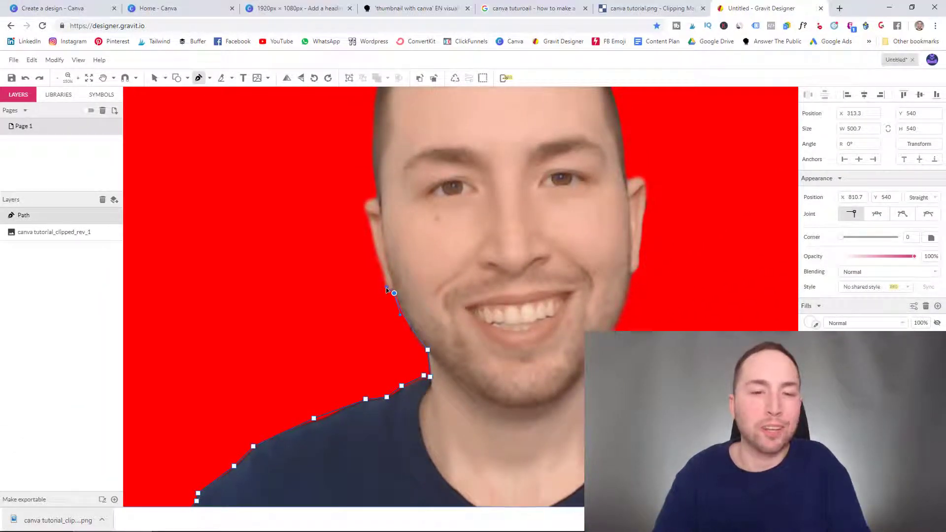
Continue the outline up the cheek to the ear, then down to the image's bottom edge.
{"action": "left_click", "coordinate": [387, 289]}
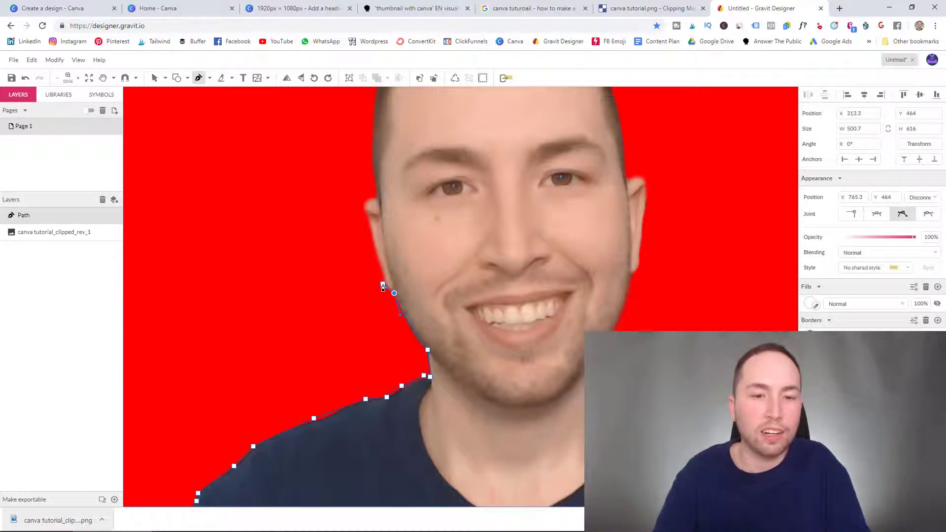
{"action": "left_click", "coordinate": [383, 286]}
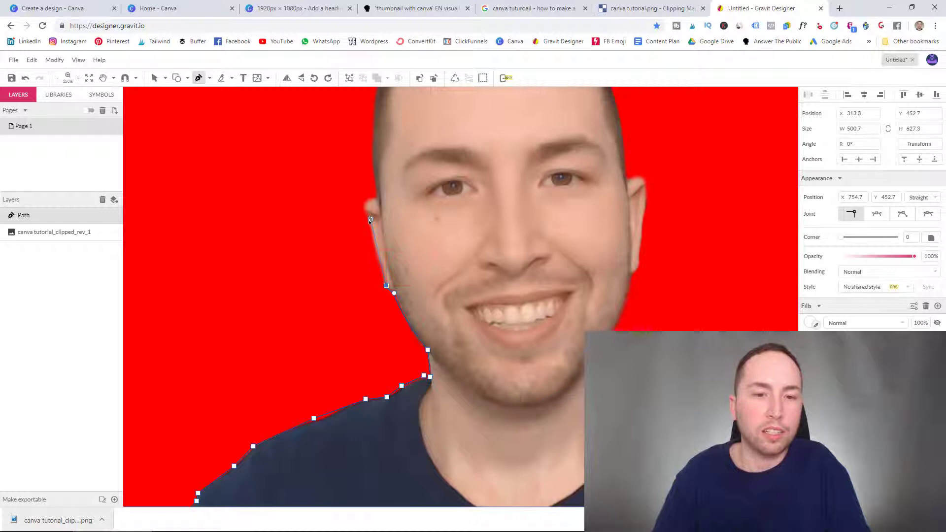
{"action": "left_click", "coordinate": [365, 201]}
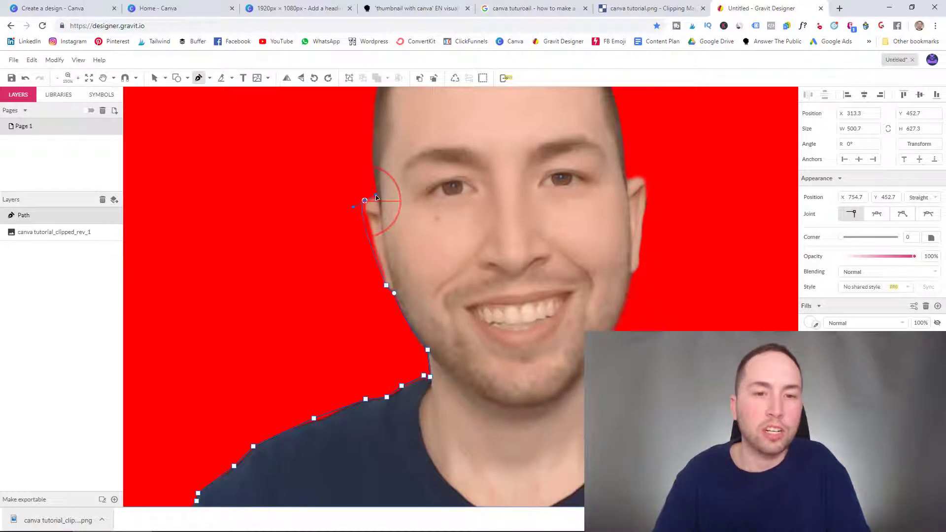
{"action": "left_click", "coordinate": [376, 200]}
{"action": "key", "text": "ctrl+z"}
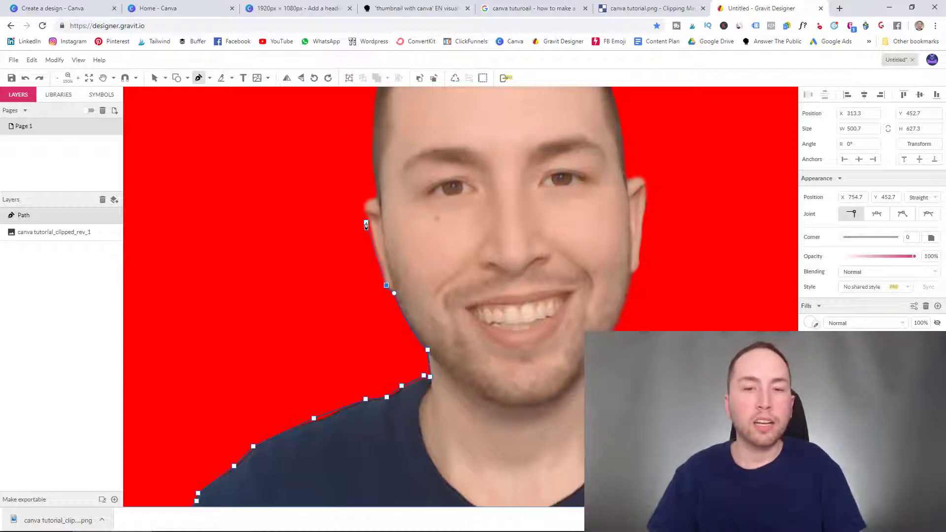
{"action": "scroll", "coordinate": [366, 225], "scroll_direction": "down", "scroll_amount": 5}
{"action": "left_click", "coordinate": [473, 378]}
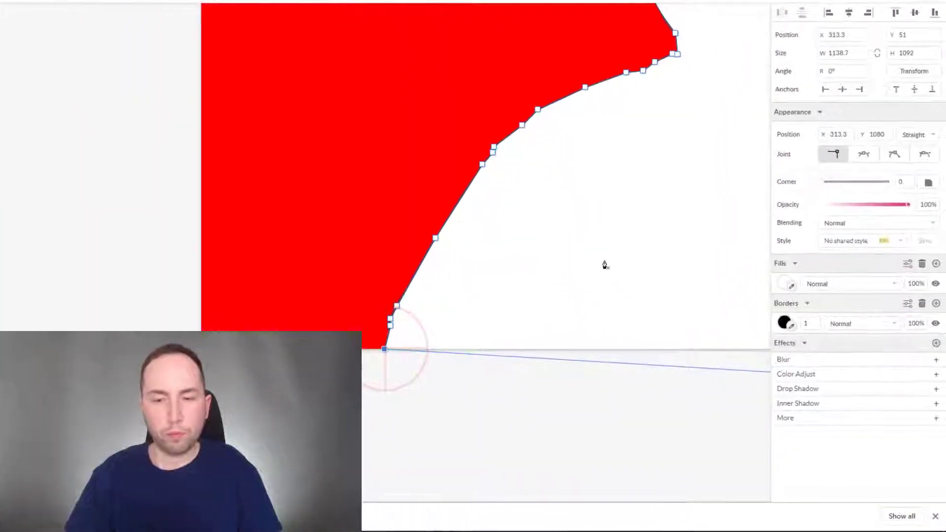
Add a final outline point below the figure and set the path's fill to 0% opacity.
{"action": "scroll", "coordinate": [616, 320], "scroll_direction": "down", "scroll_amount": 3}
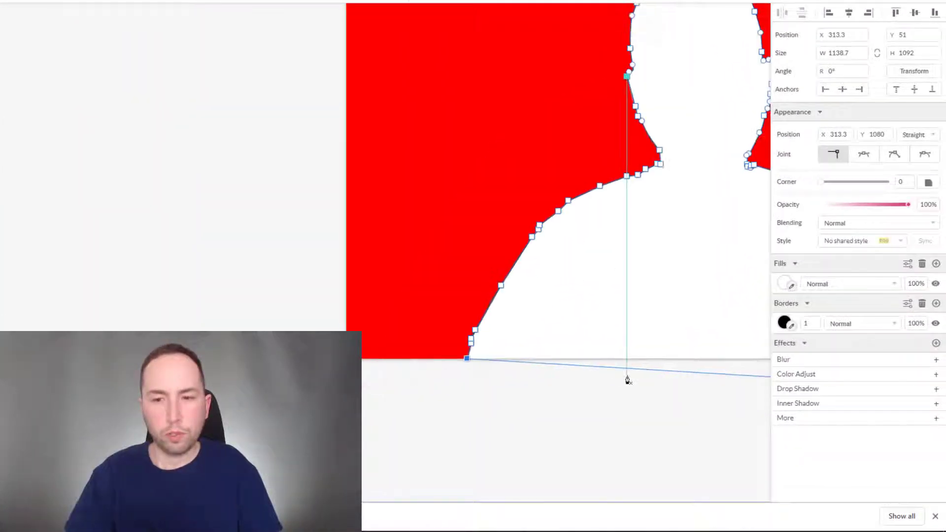
{"action": "left_click", "coordinate": [630, 380]}
{"action": "scroll", "coordinate": [566, 399], "scroll_direction": "down", "scroll_amount": 4}
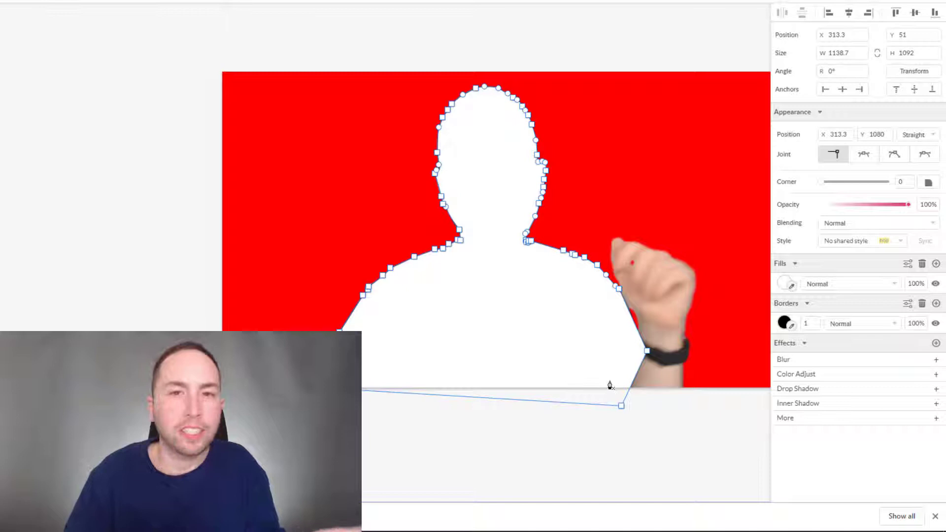
{"action": "left_click", "coordinate": [787, 285]}
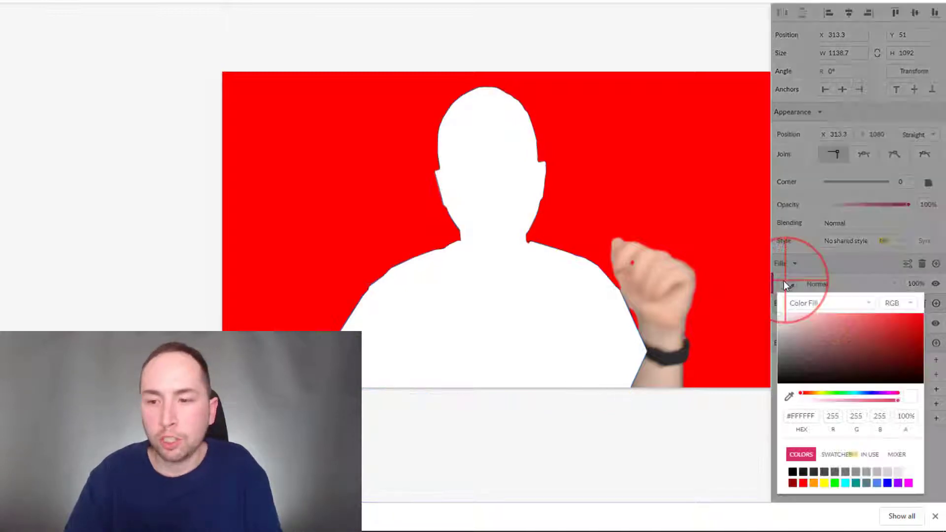
{"action": "left_click", "coordinate": [801, 400]}
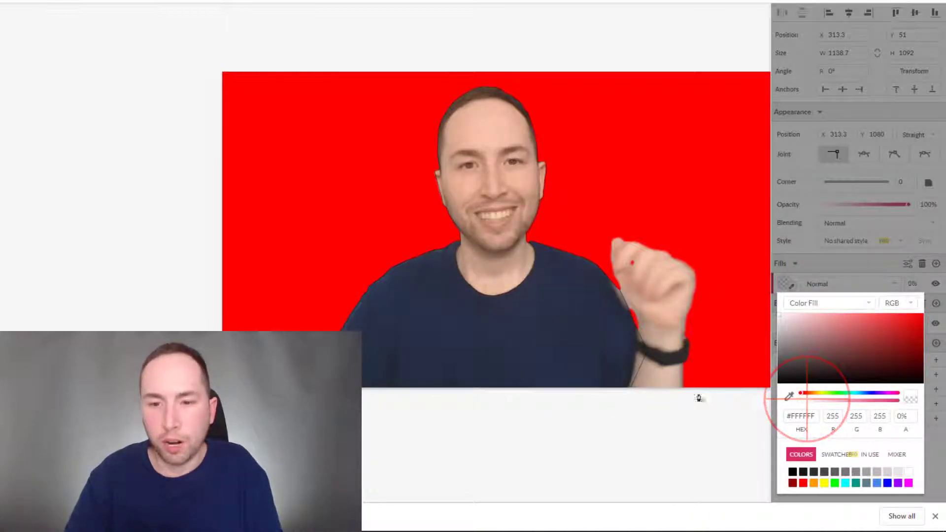
Change the page background from red to grey #A8A8A8.
{"action": "left_click", "coordinate": [696, 421]}
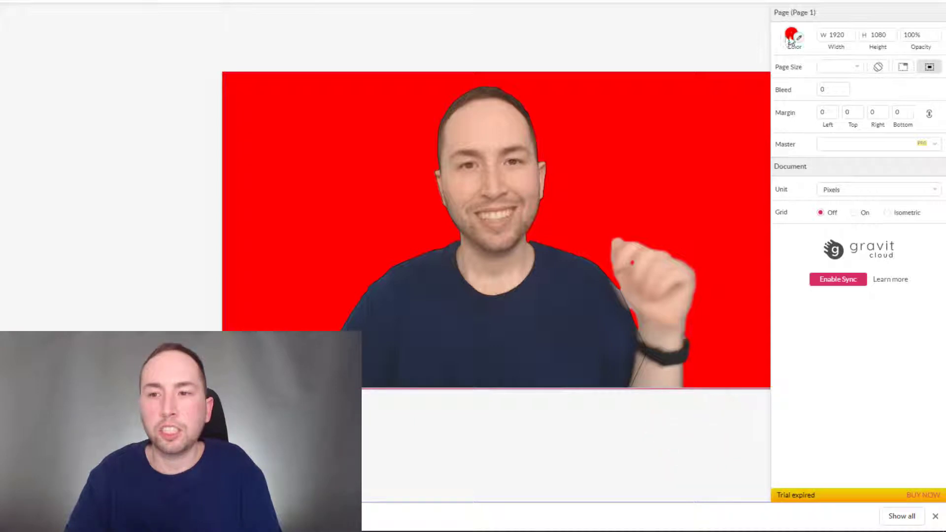
{"action": "left_click", "coordinate": [792, 35]}
{"action": "left_click_drag", "start_coordinate": [811, 94], "coordinate": [737, 88]}
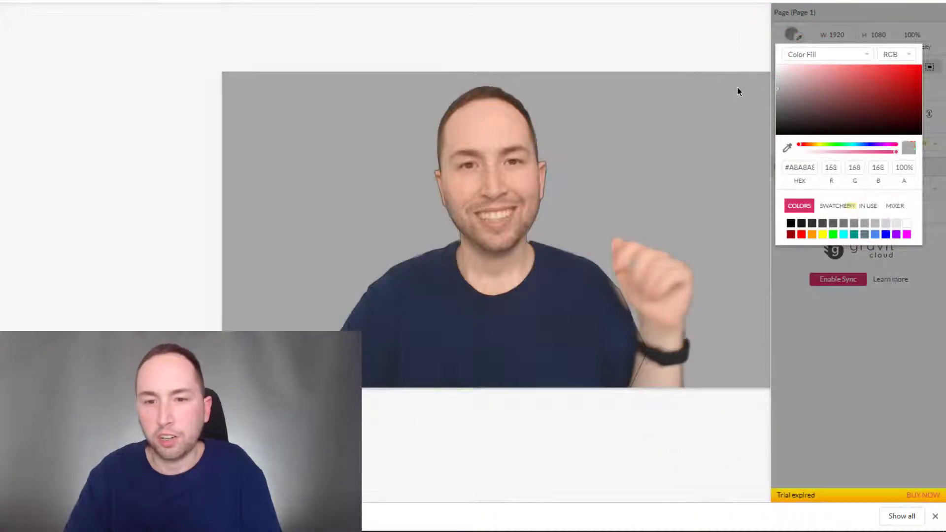
{"action": "left_click", "coordinate": [632, 31]}
{"action": "key", "text": "ctrl+plus"}
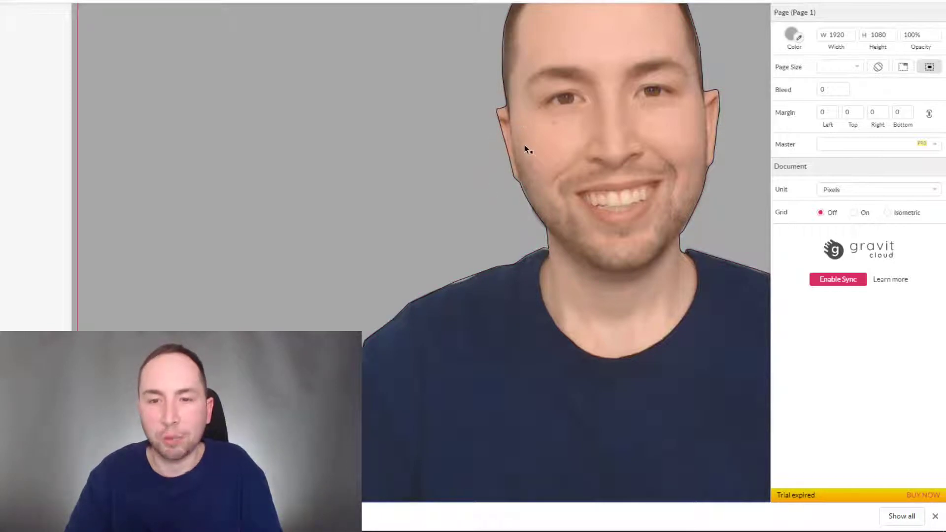
{"action": "key", "text": "ctrl+minus"}
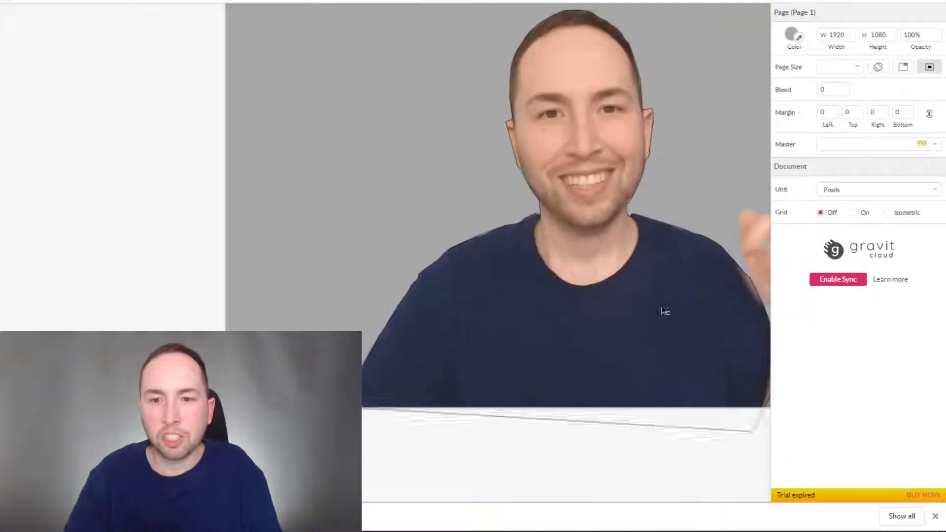
{"action": "left_click", "coordinate": [663, 311]}
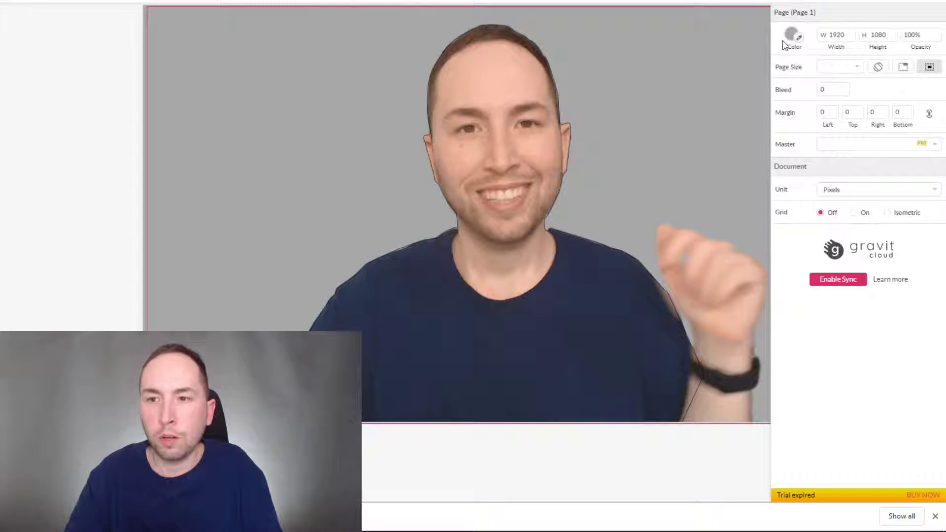
Give the traced Path layer a white border with width 5.
{"action": "left_click", "coordinate": [543, 138]}
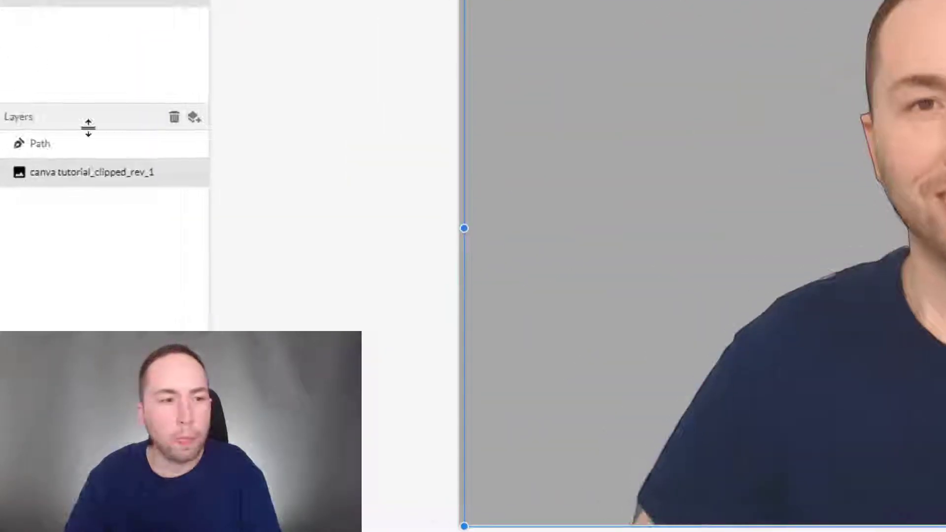
{"action": "left_click", "coordinate": [80, 144]}
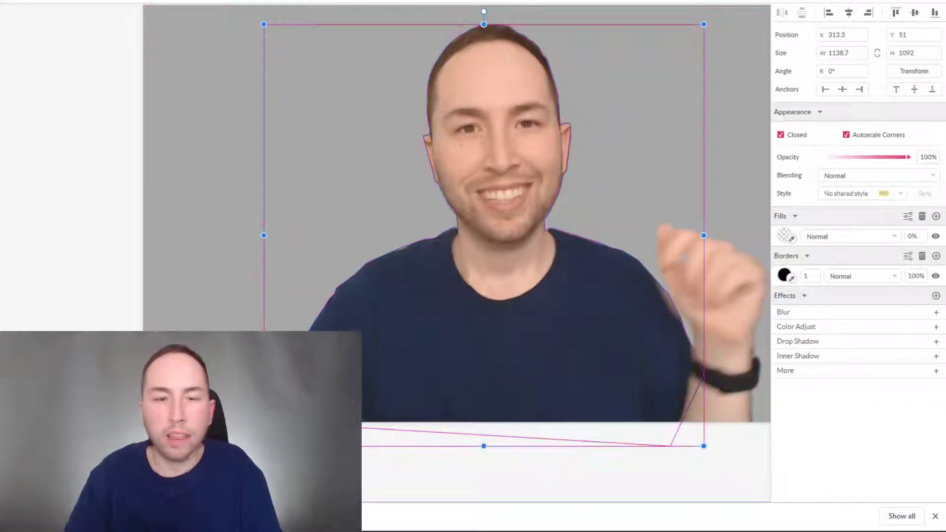
{"action": "left_click", "coordinate": [817, 277]}
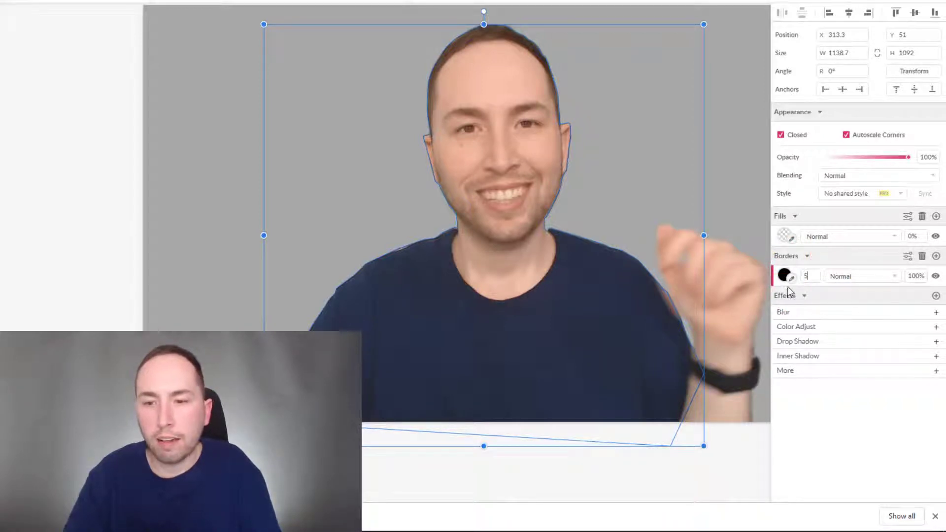
{"action": "left_click", "coordinate": [783, 275]}
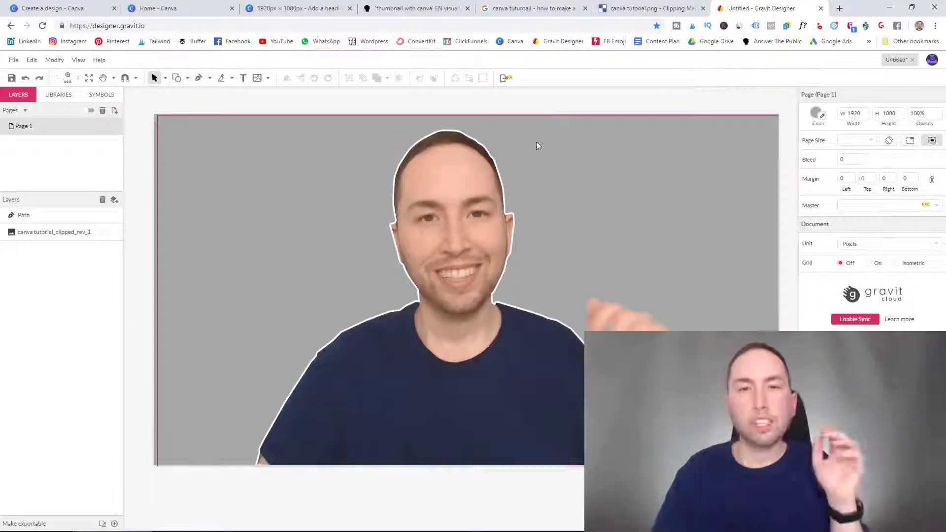
Lower the page background opacity to 0% and export the design as an image.
{"action": "left_click", "coordinate": [816, 118]}
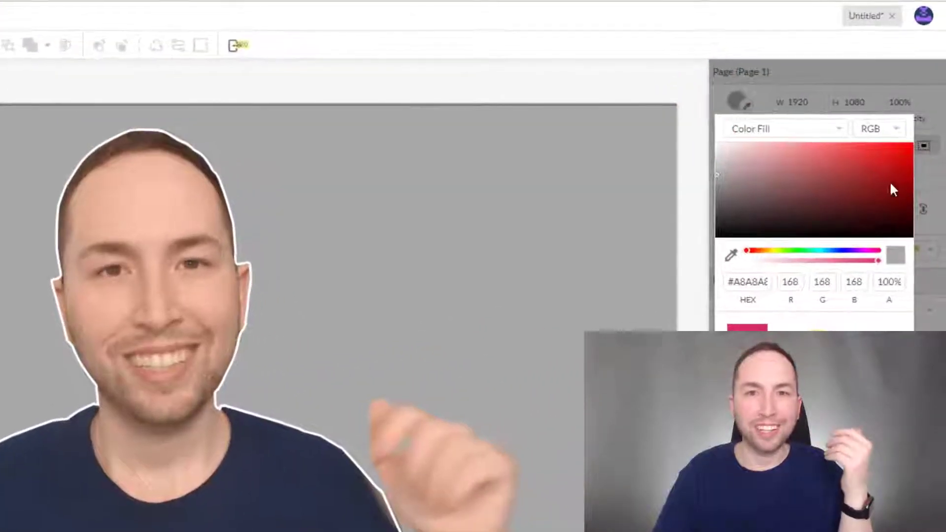
{"action": "left_click", "coordinate": [878, 260]}
{"action": "left_click_drag", "start_coordinate": [880, 264], "coordinate": [602, 274]}
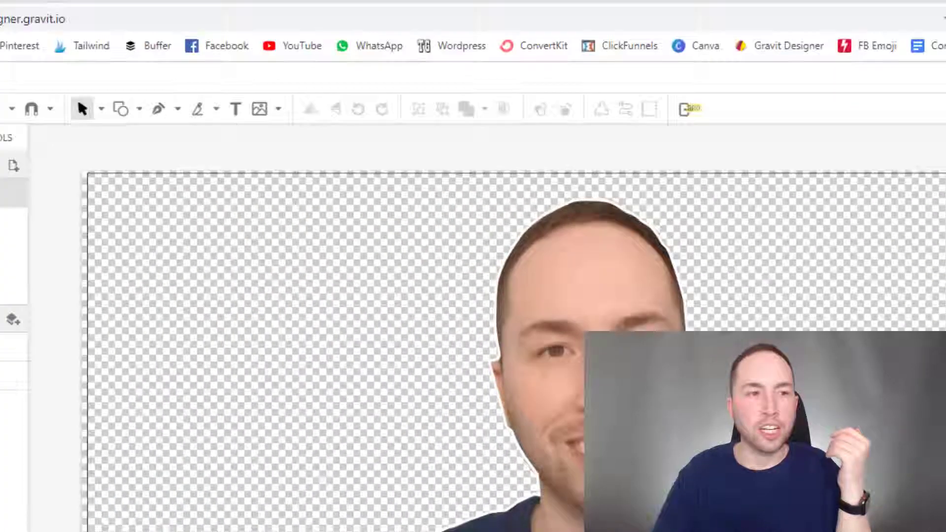
{"action": "left_click", "coordinate": [22, 116]}
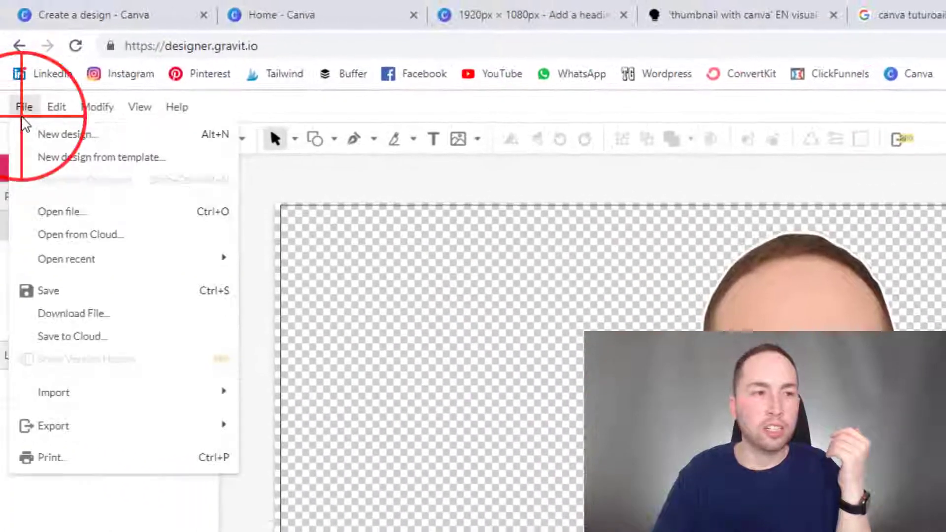
{"action": "left_click", "coordinate": [96, 426]}
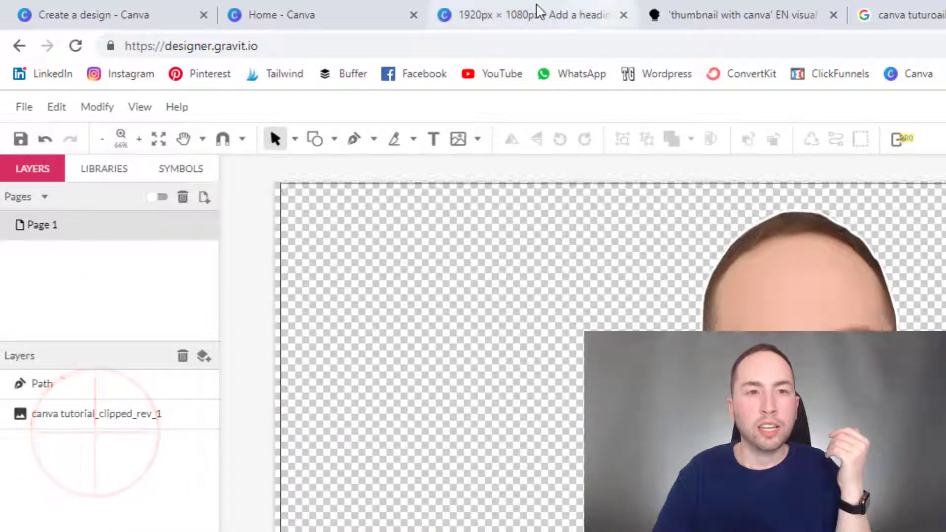
Upload Design (27).png to Canva, add it to the thumbnail and enlarge it.
{"action": "left_click", "coordinate": [541, 12]}
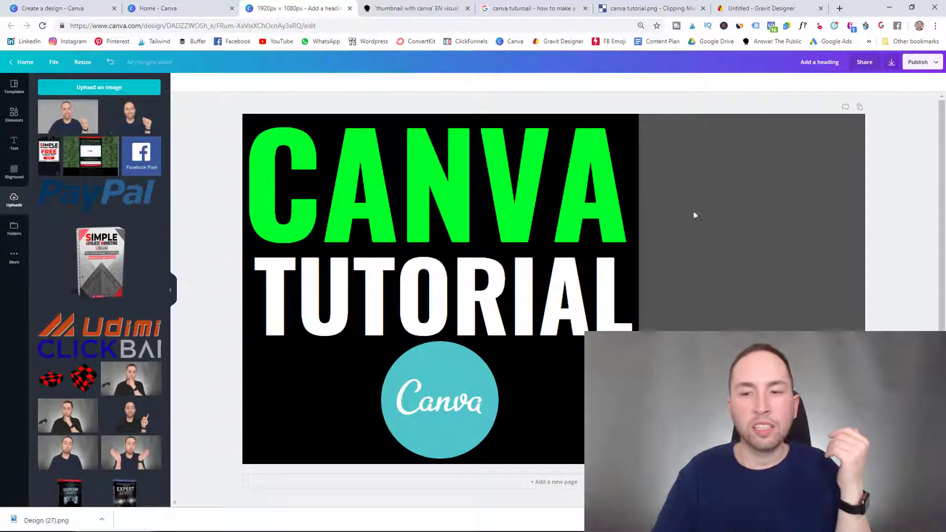
{"action": "left_click_drag", "start_coordinate": [47, 521], "coordinate": [52, 143]}
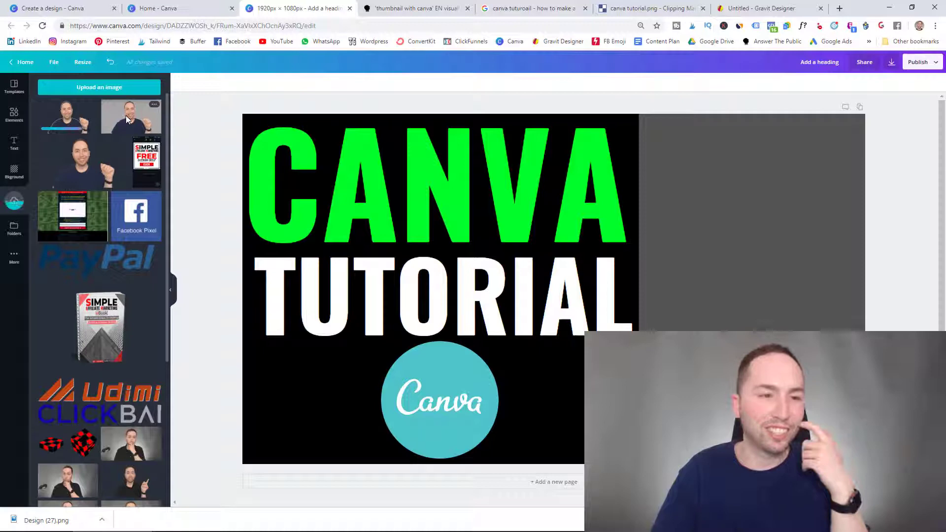
{"action": "left_click", "coordinate": [71, 119]}
{"action": "left_click_drag", "start_coordinate": [566, 291], "coordinate": [710, 326]}
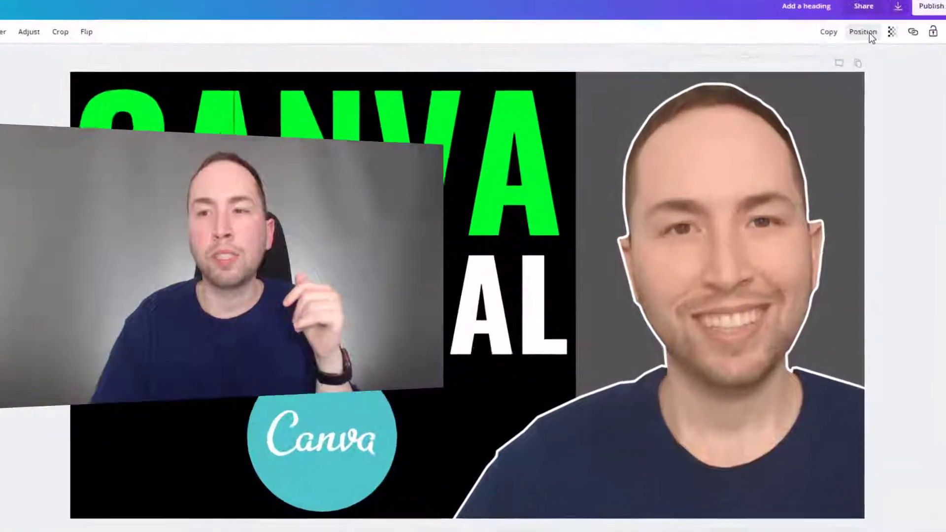
Send the cutout back behind the black title panel.
{"action": "left_click", "coordinate": [863, 82]}
{"action": "left_click", "coordinate": [804, 49]}
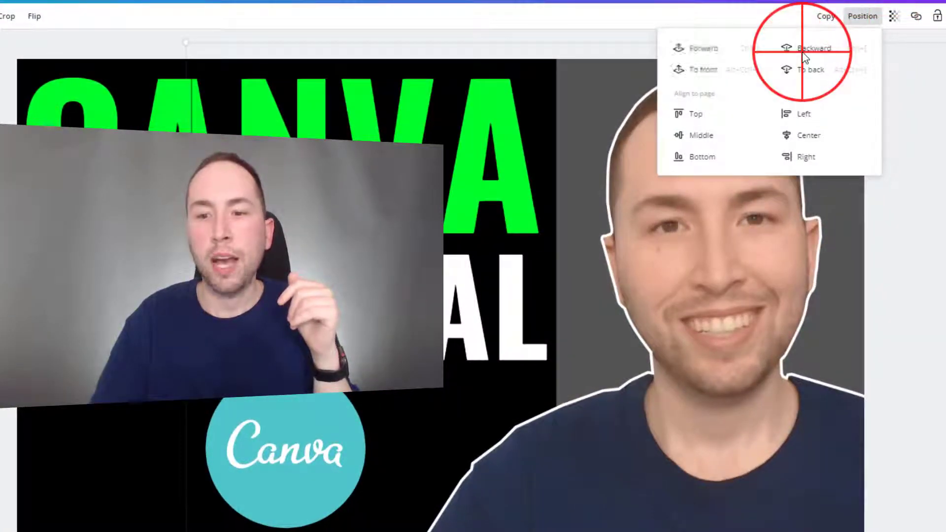
{"action": "left_click", "coordinate": [803, 50]}
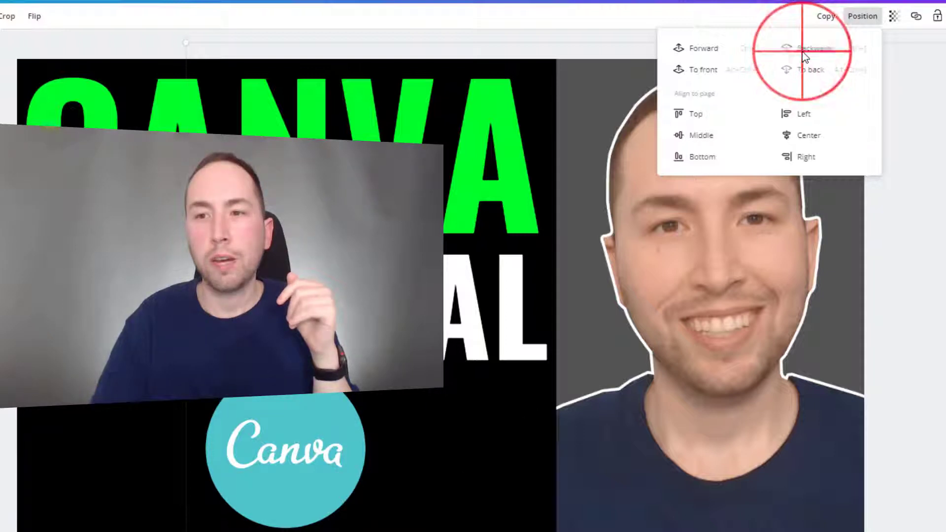
{"action": "left_click", "coordinate": [936, 117]}
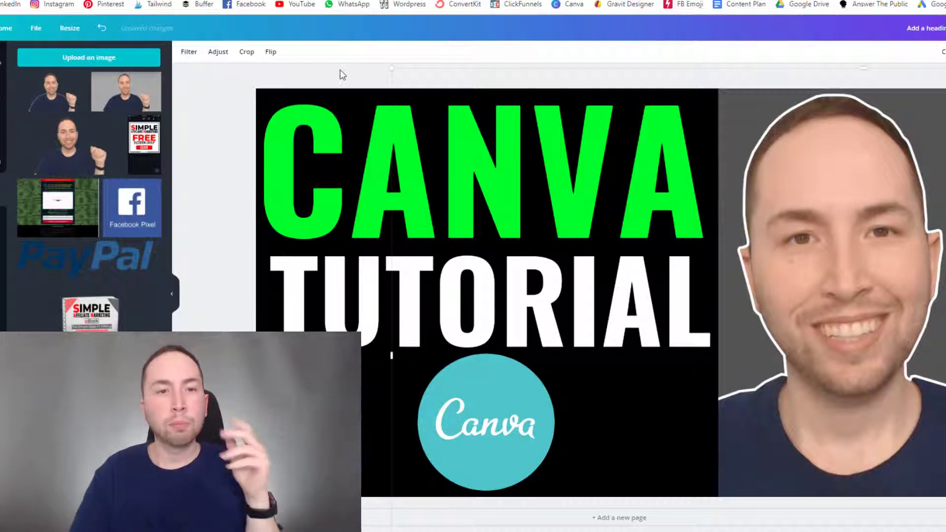
Adjust the cutout photo, raising saturation to about 13 and increasing contrast.
{"action": "left_click", "coordinate": [225, 54]}
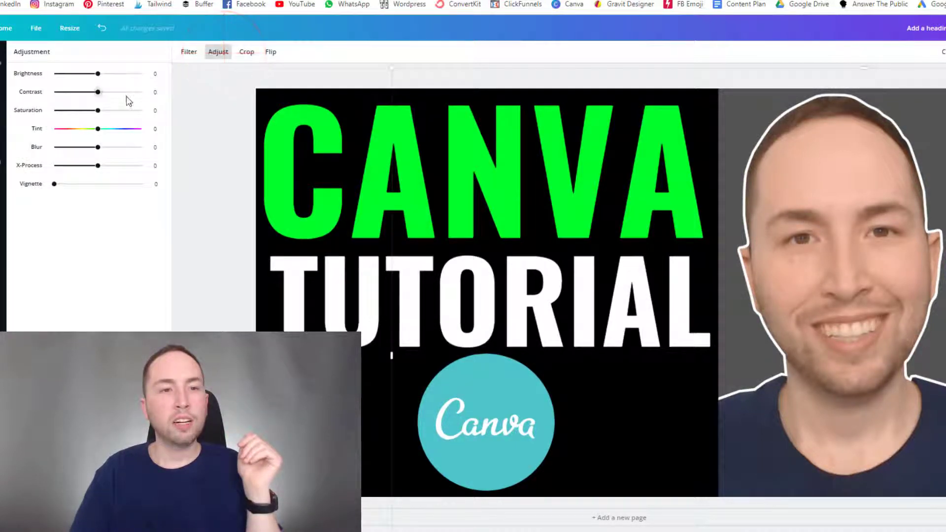
{"action": "left_click_drag", "start_coordinate": [99, 111], "coordinate": [102, 111]}
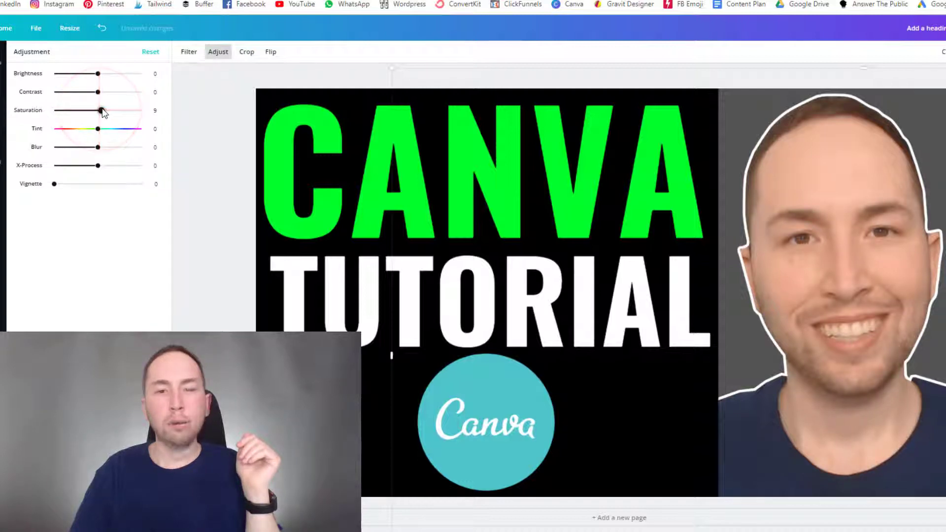
{"action": "left_click", "coordinate": [96, 93]}
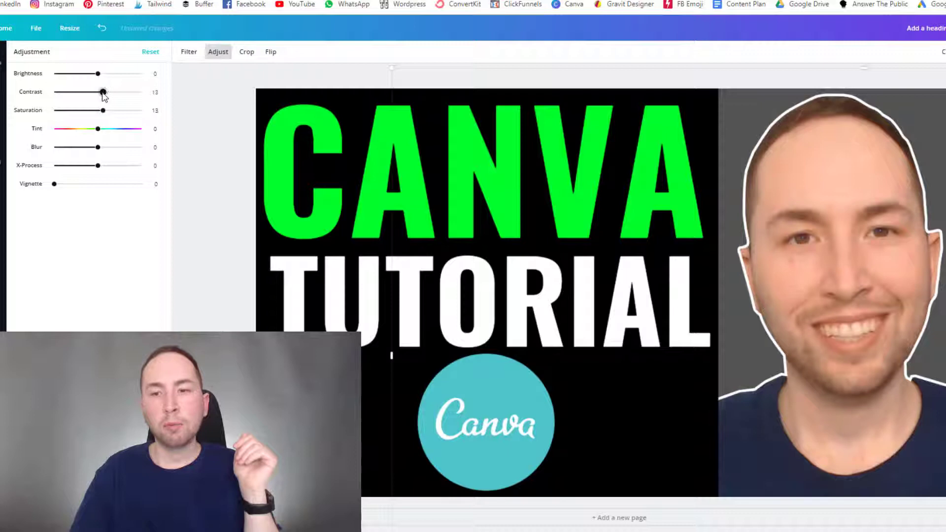
{"action": "left_click", "coordinate": [213, 82]}
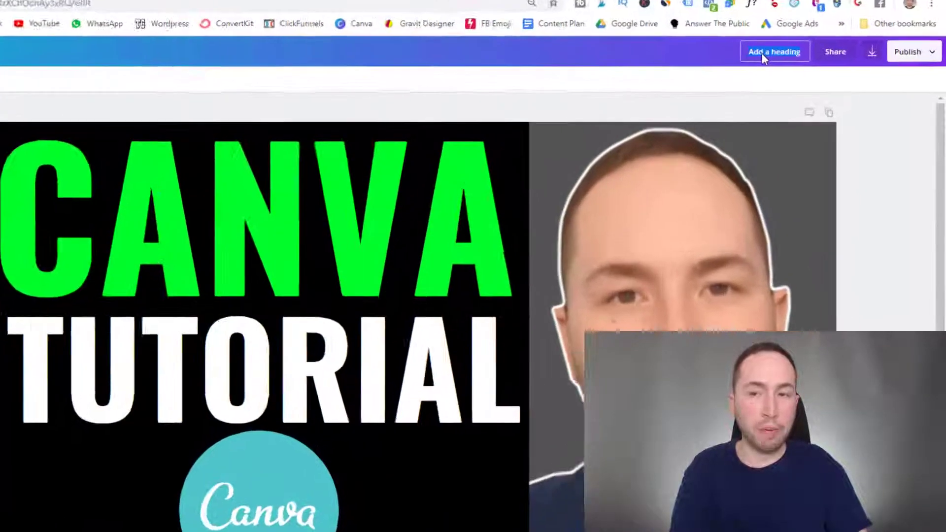
Title the design 'Canva Tutorial Thumbnail', download it as a PNG, and go back home.
{"action": "type", "text": "Canva"}
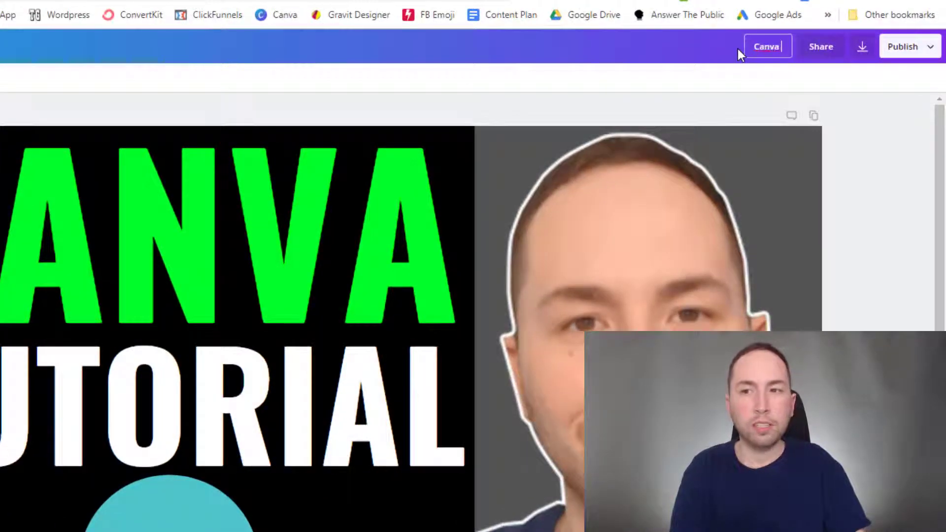
{"action": "type", "text": " Tutorial Thumbnail"}
{"action": "left_click", "coordinate": [913, 46]}
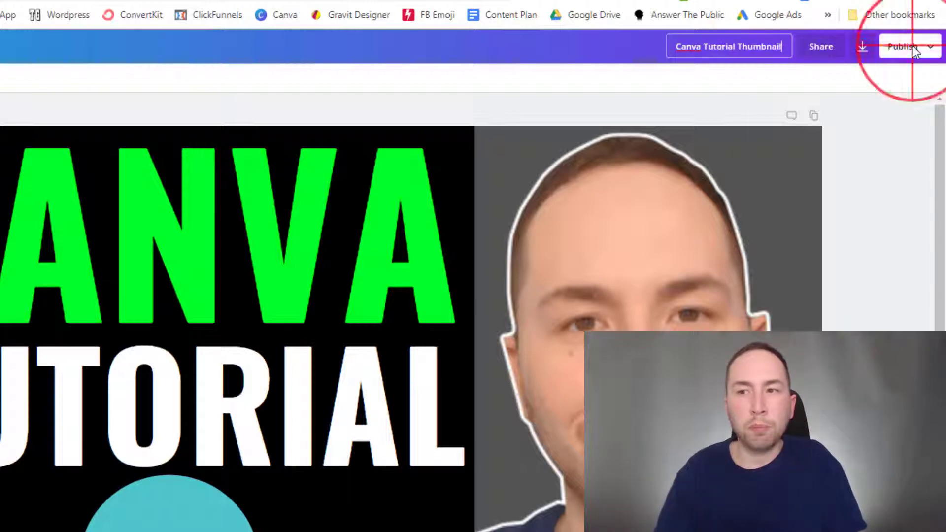
{"action": "left_click", "coordinate": [812, 109]}
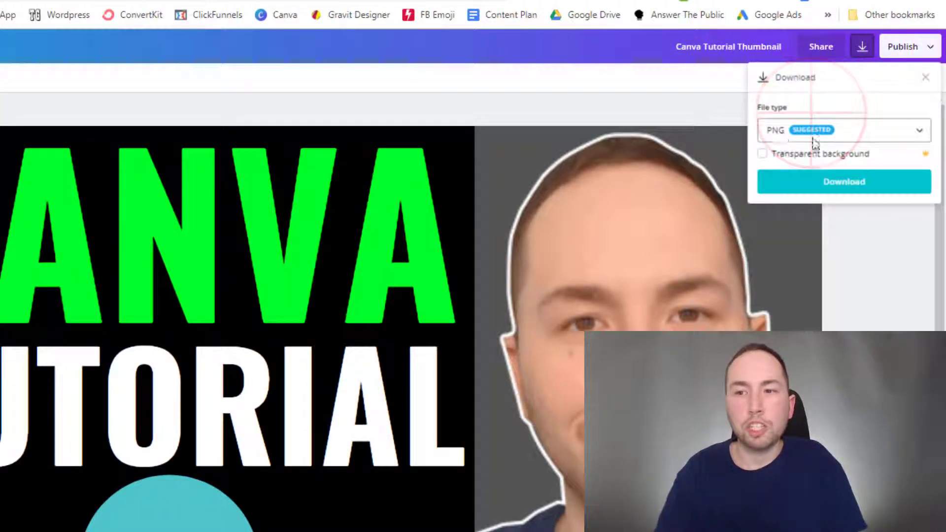
{"action": "left_click", "coordinate": [800, 179]}
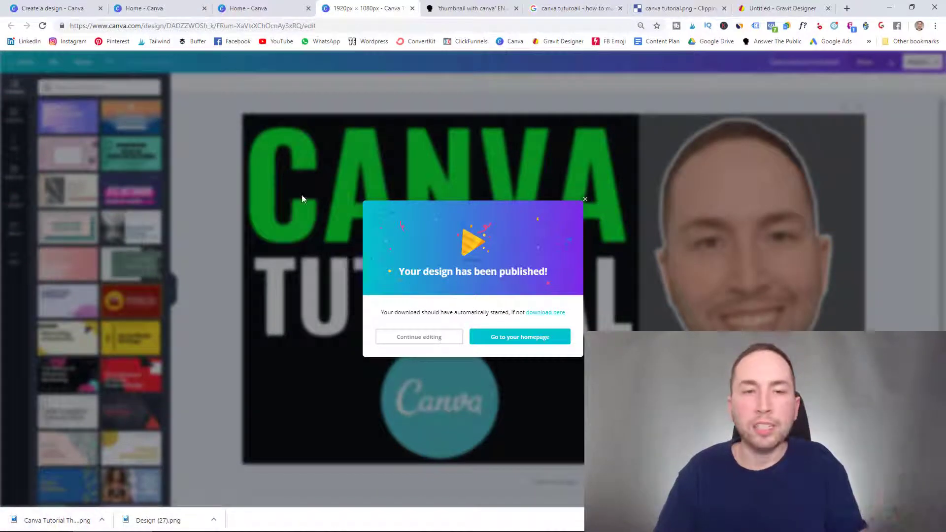
{"action": "key", "text": "ctrl+shift+Tab"}
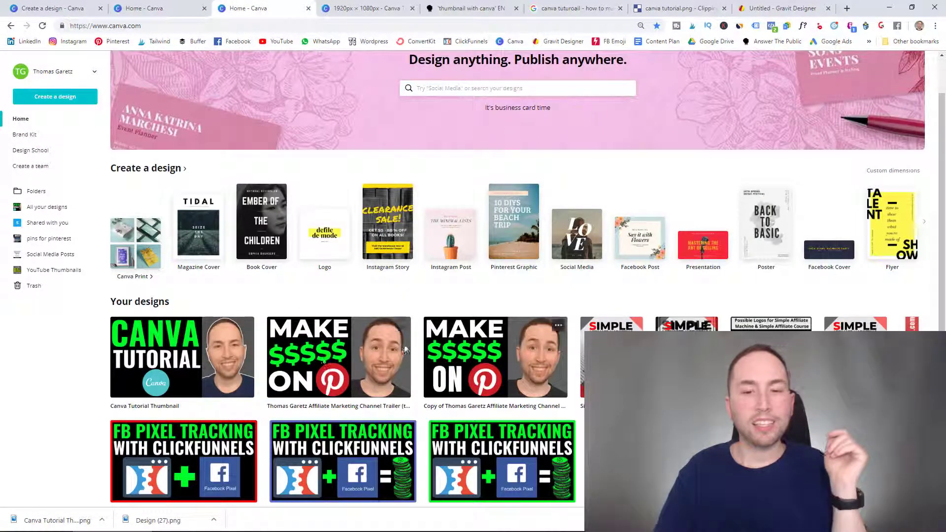
{"action": "scroll", "coordinate": [436, 422], "scroll_direction": "up", "scroll_amount": 1}
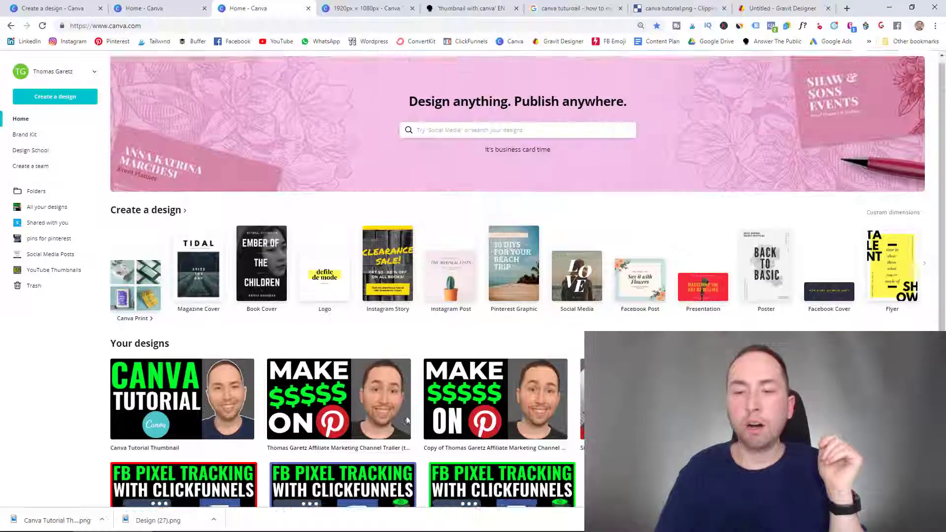
{"action": "scroll", "coordinate": [436, 422], "scroll_direction": "down", "scroll_amount": 2}
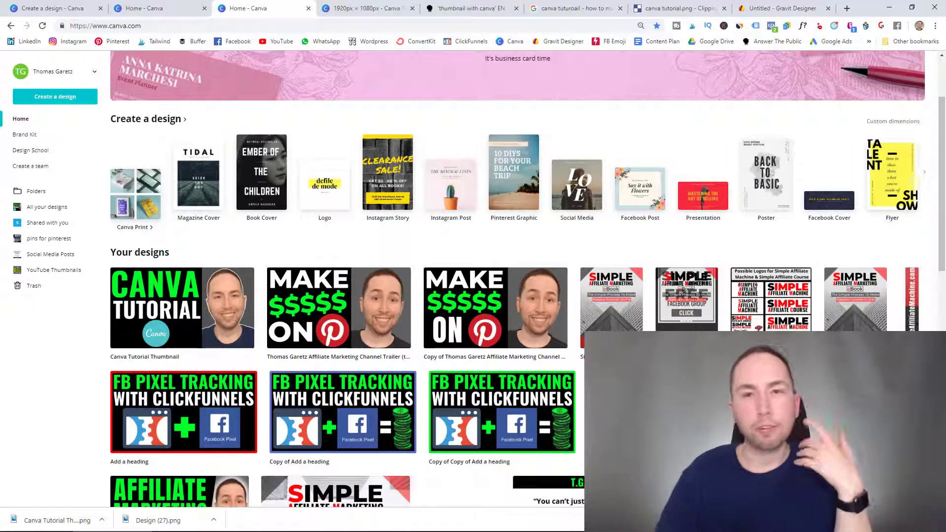
Open the Simple Affiliate Marketing eBook design and scroll through its pages.
{"action": "left_click", "coordinate": [613, 310]}
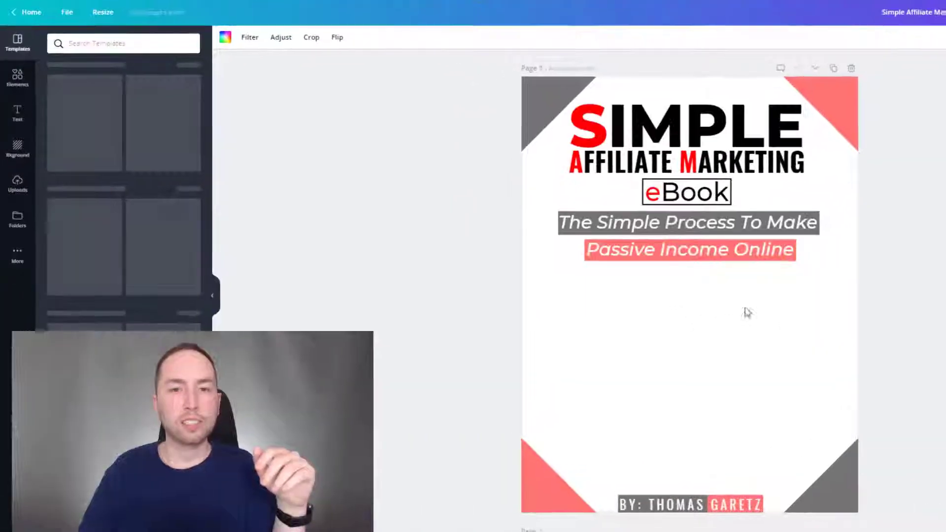
{"action": "left_click", "coordinate": [61, 12]}
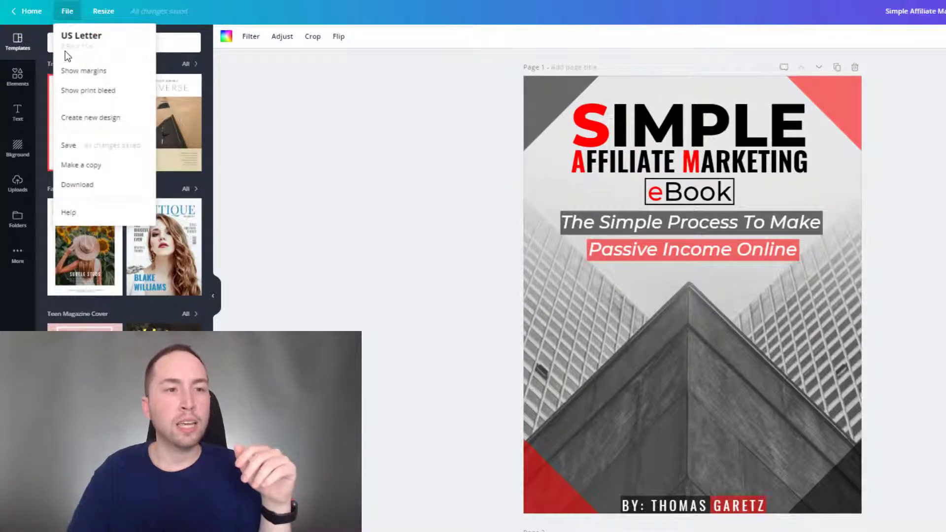
{"action": "left_click", "coordinate": [335, 104]}
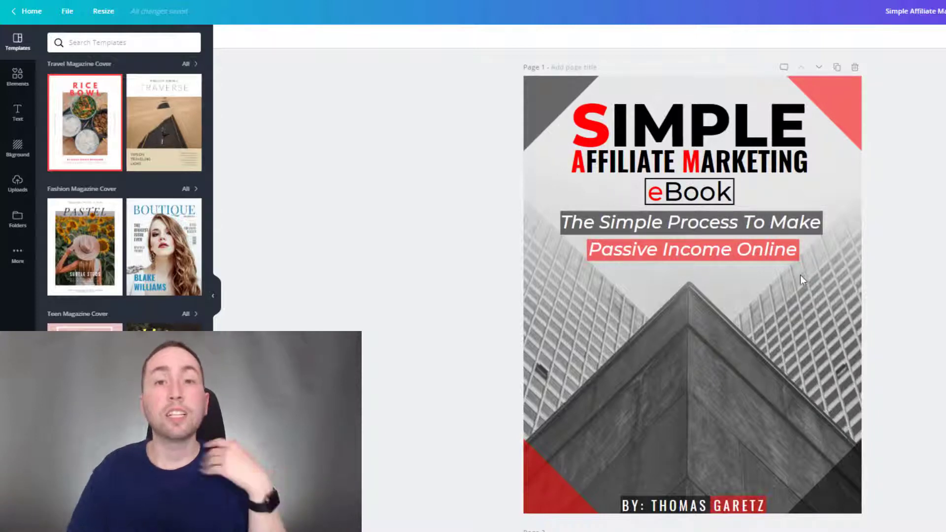
{"action": "scroll", "coordinate": [800, 275], "scroll_direction": "down", "scroll_amount": 8}
{"action": "scroll", "coordinate": [674, 251], "scroll_direction": "down", "scroll_amount": 10}
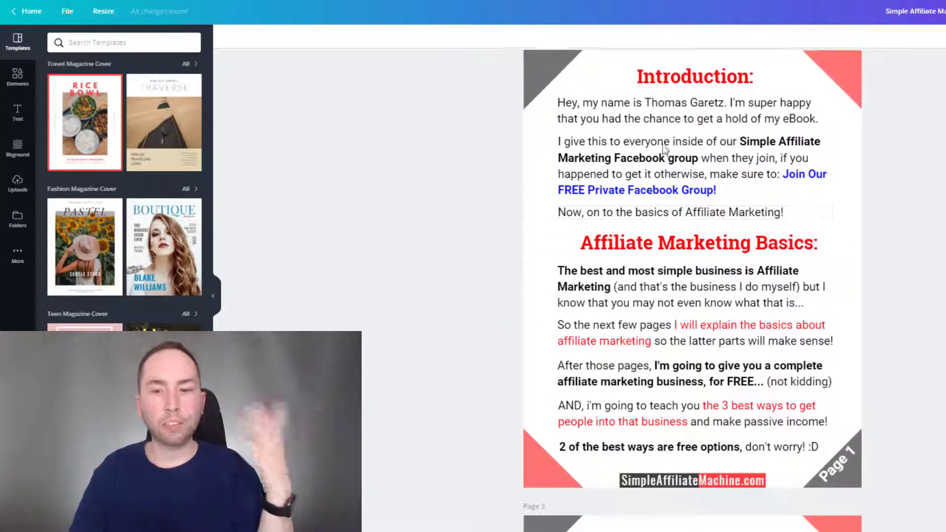
{"action": "scroll", "coordinate": [649, 272], "scroll_direction": "down", "scroll_amount": 5}
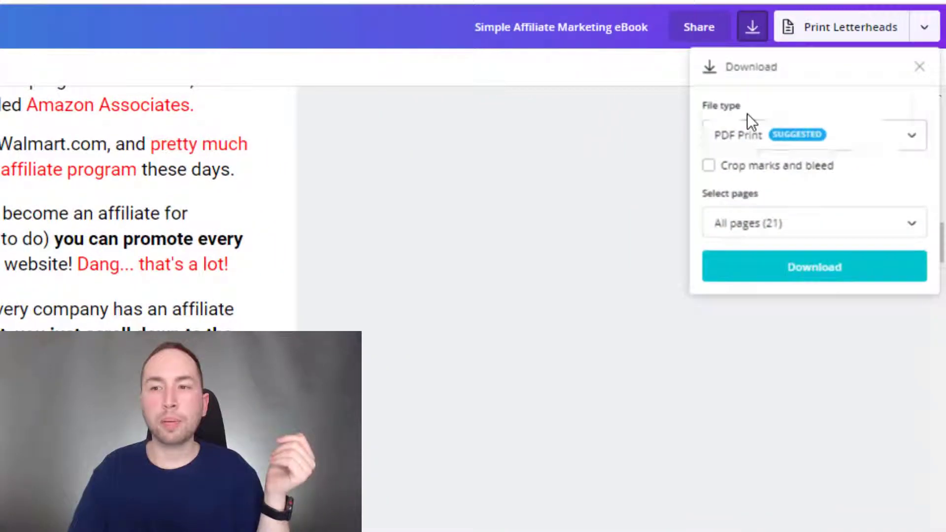
Keep PDF Print as the eBook's download file type.
{"action": "left_click", "coordinate": [749, 129]}
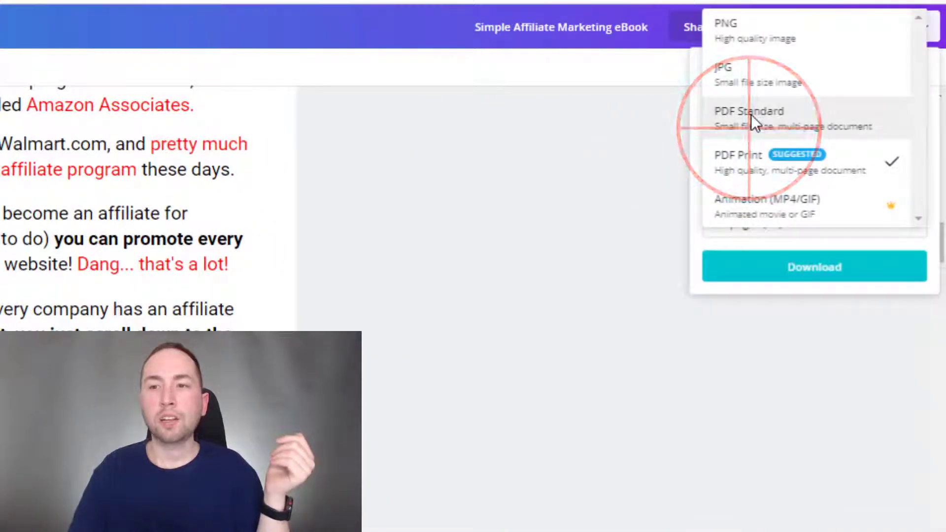
{"action": "left_click", "coordinate": [547, 214]}
{"action": "scroll", "coordinate": [313, 199], "scroll_direction": "down", "scroll_amount": 15}
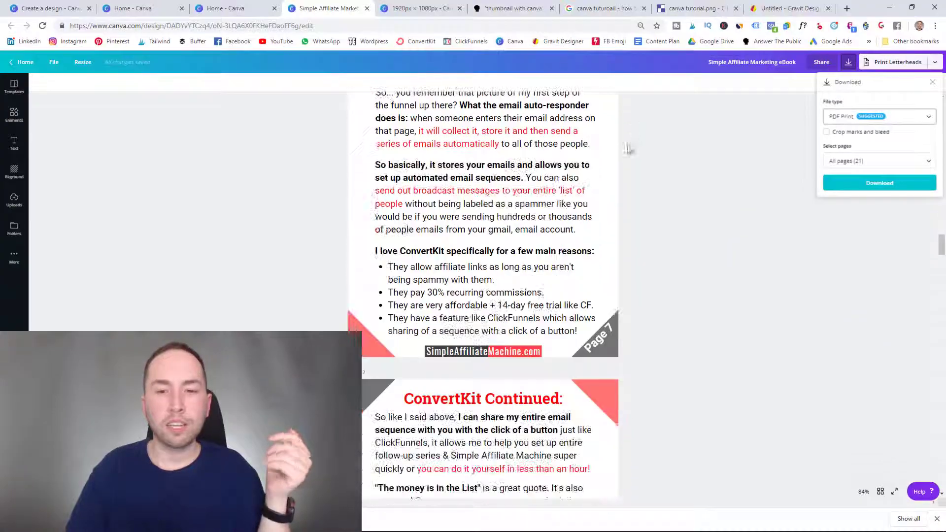
{"action": "scroll", "coordinate": [628, 148], "scroll_direction": "up", "scroll_amount": 15}
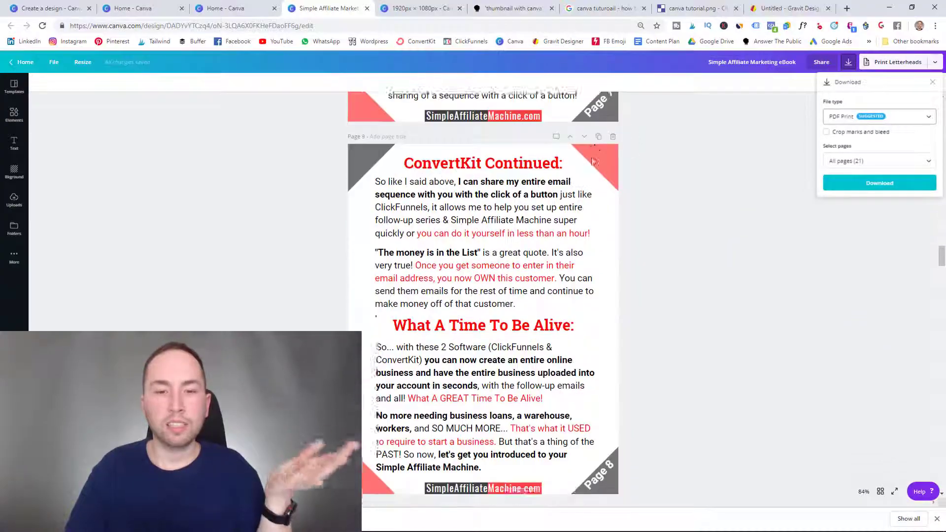
{"action": "scroll", "coordinate": [580, 168], "scroll_direction": "up", "scroll_amount": 15}
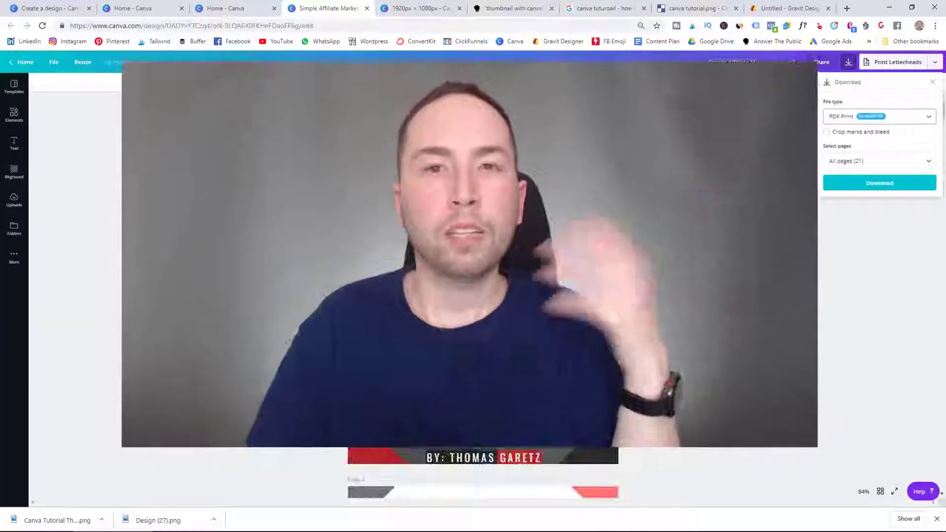